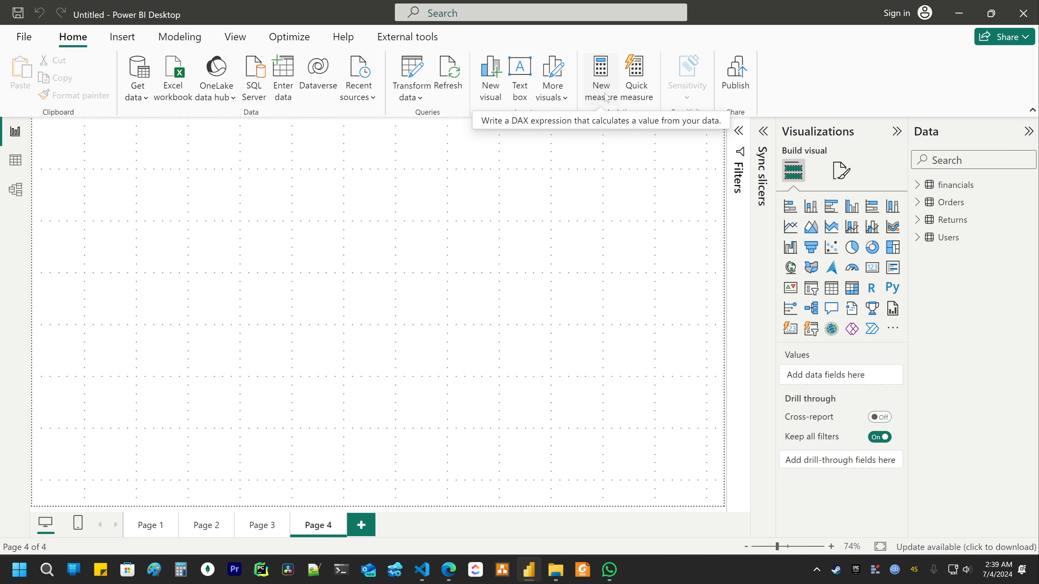
pyautogui.click(606, 97)
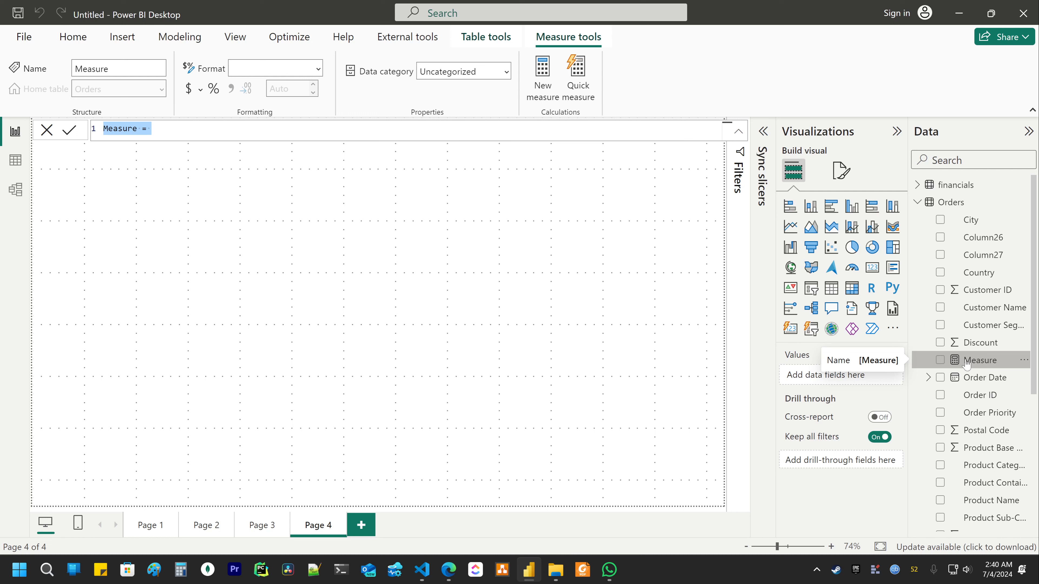
pyautogui.click(47, 130)
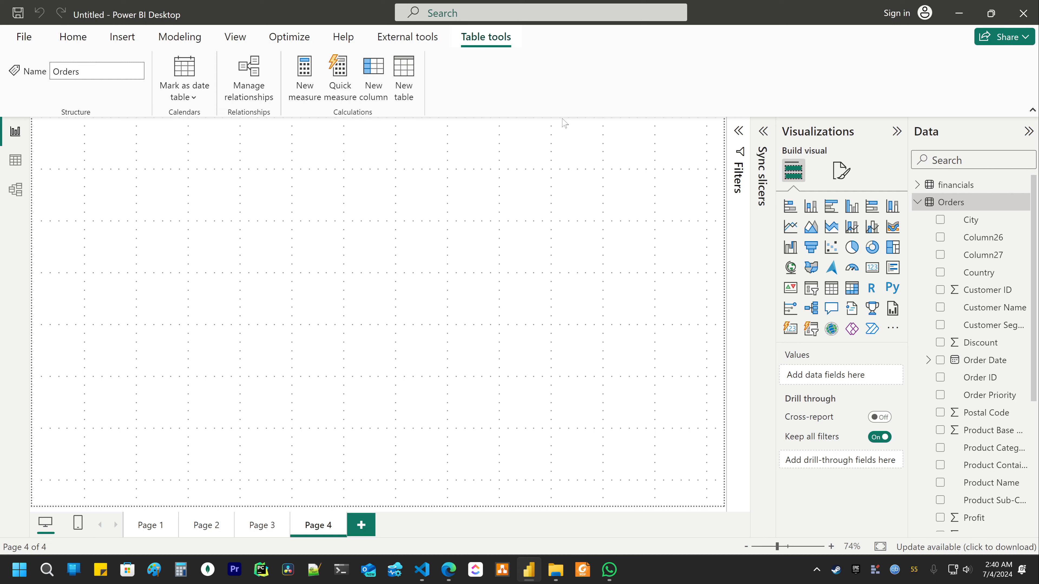
pyautogui.click(59, 48)
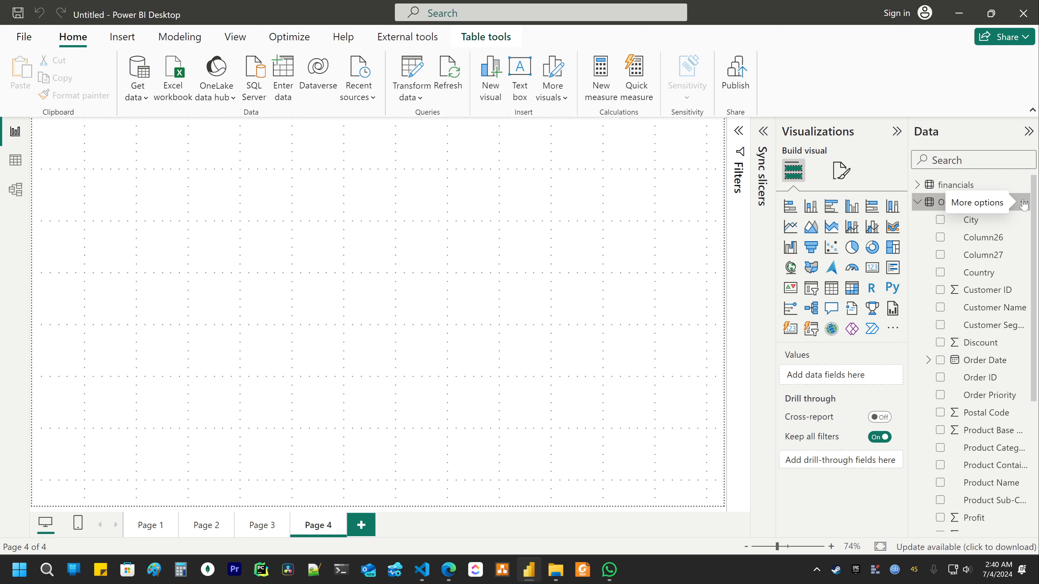
# Create a new measure named MeasureName in the Orders table with the formula 5+5.
pyautogui.click(1023, 203)
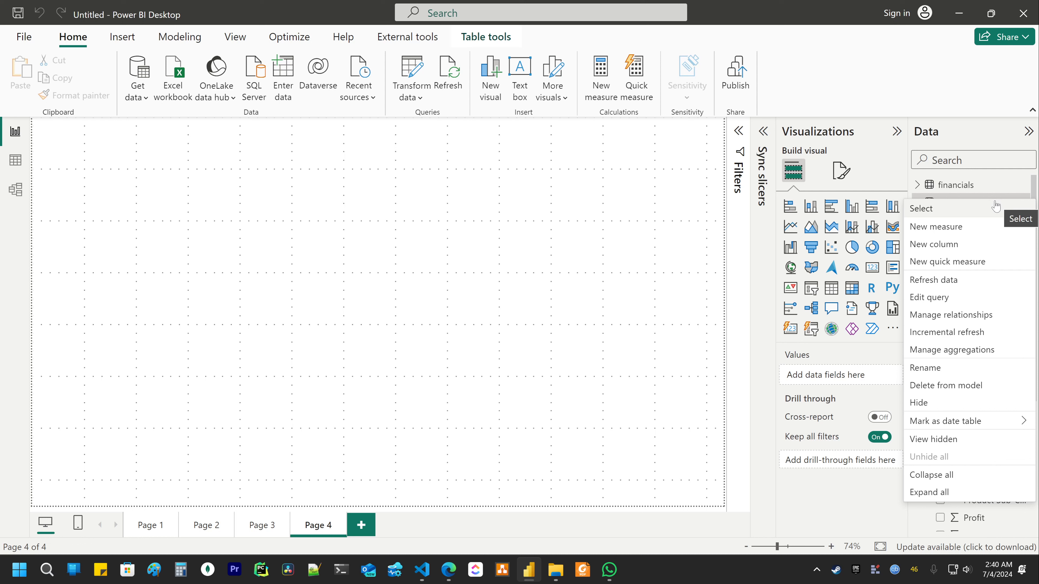
pyautogui.click(920, 231)
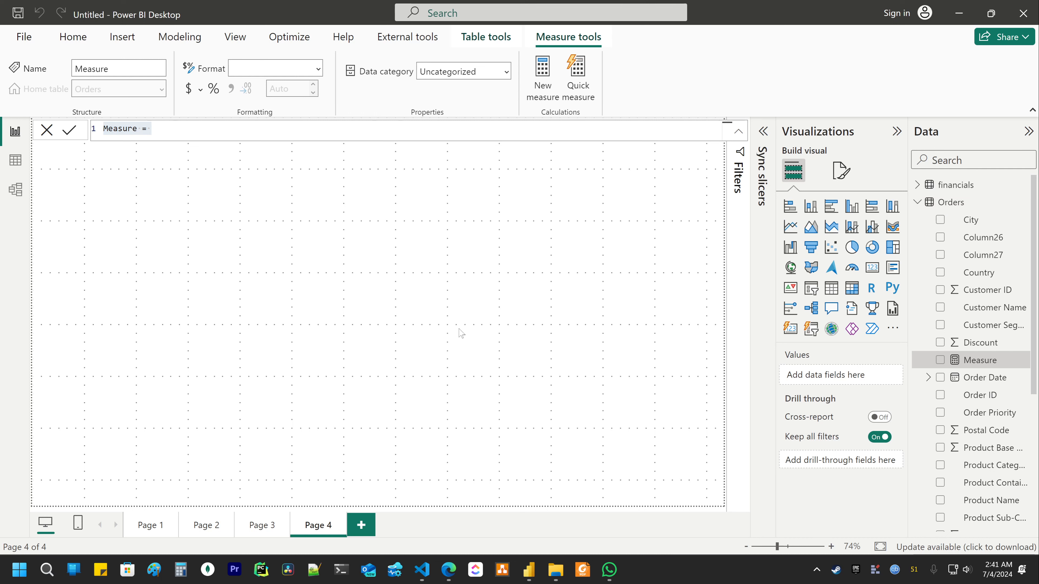
pyautogui.click(245, 131)
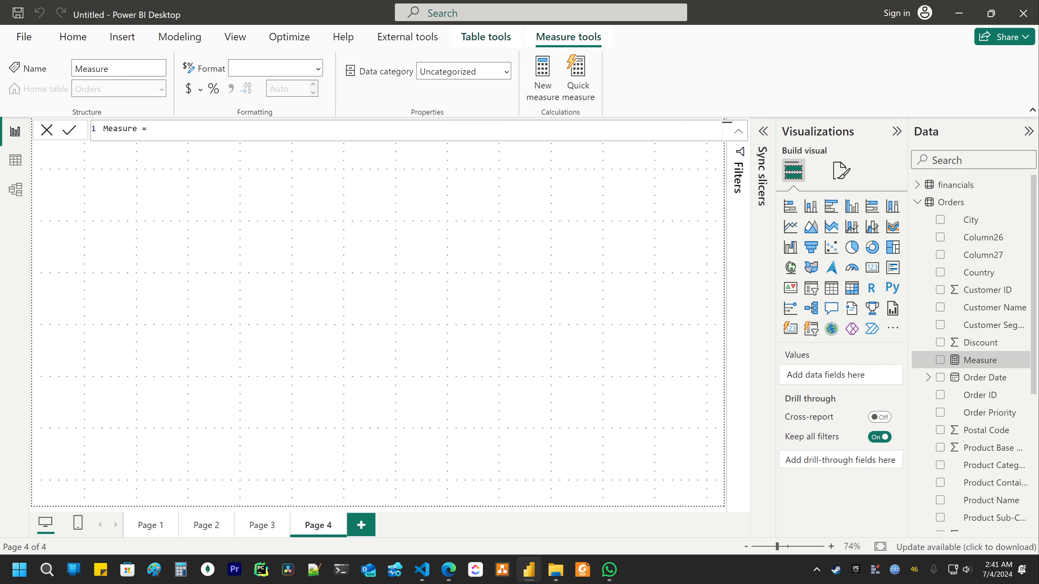
pyautogui.press('Left')
pyautogui.press('Left')
pyautogui.press('Left')
pyautogui.hotkey('ctrl', 'shift', 'Left')
pyautogui.press('Right')
pyautogui.write('Nm')
pyautogui.write('me')
pyautogui.write('5+5')
pyautogui.press('Return')
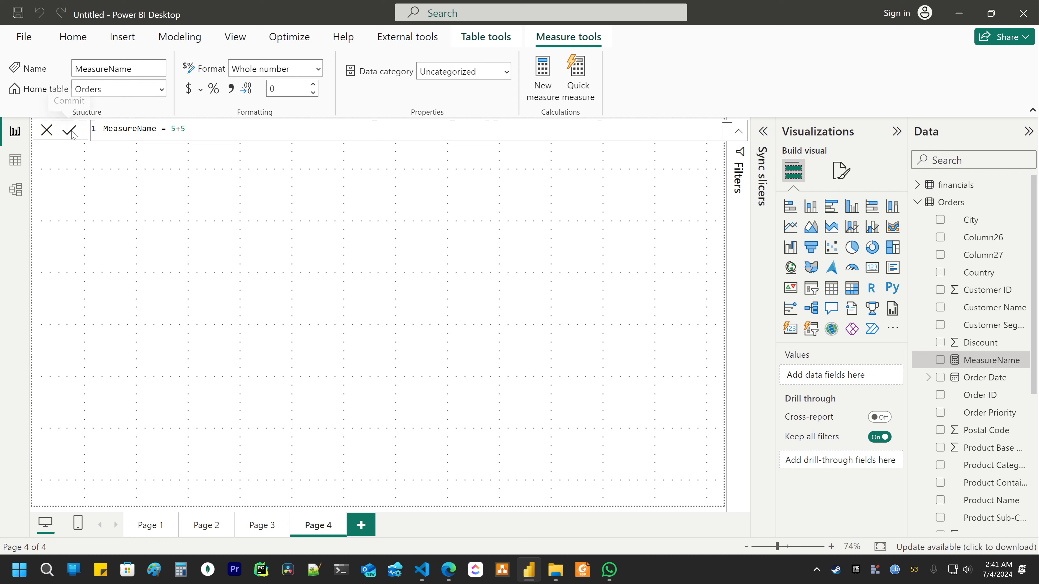
# Add a card visual showing MeasureName and move it to the middle of the report page.
pyautogui.click(251, 175)
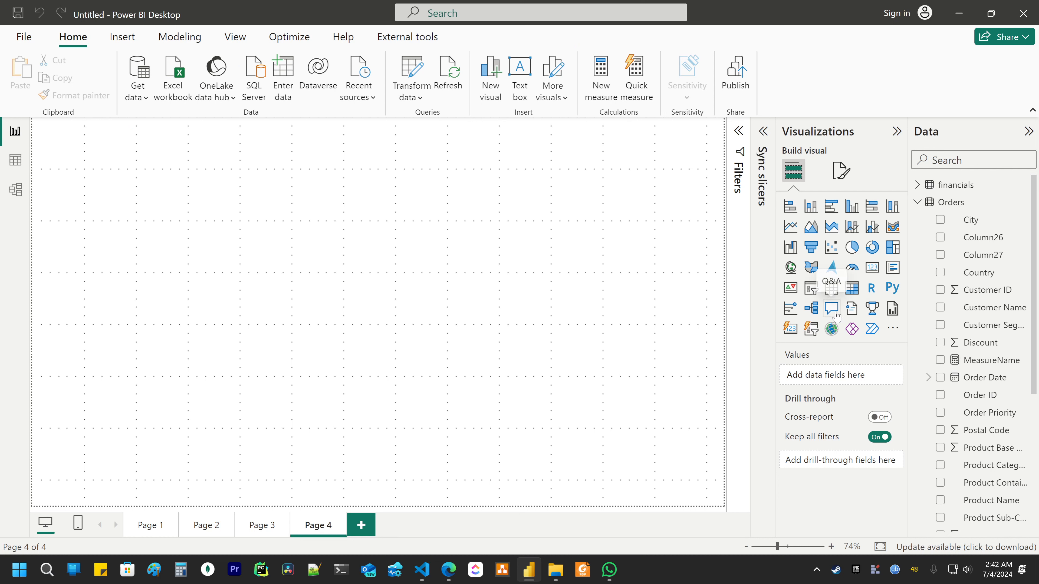
pyautogui.click(872, 270)
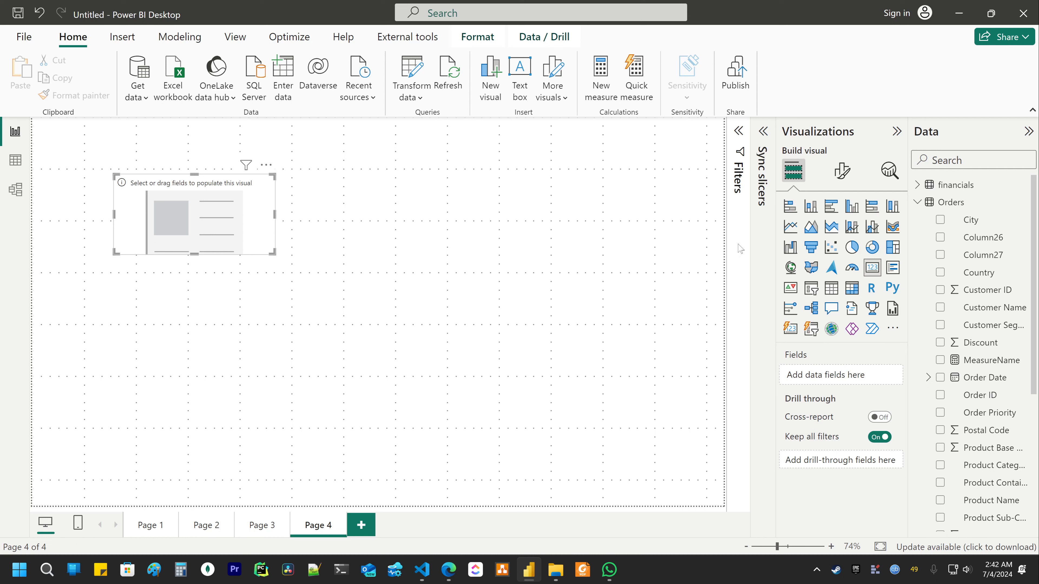
pyautogui.moveTo(980, 364); pyautogui.dragTo(830, 380)
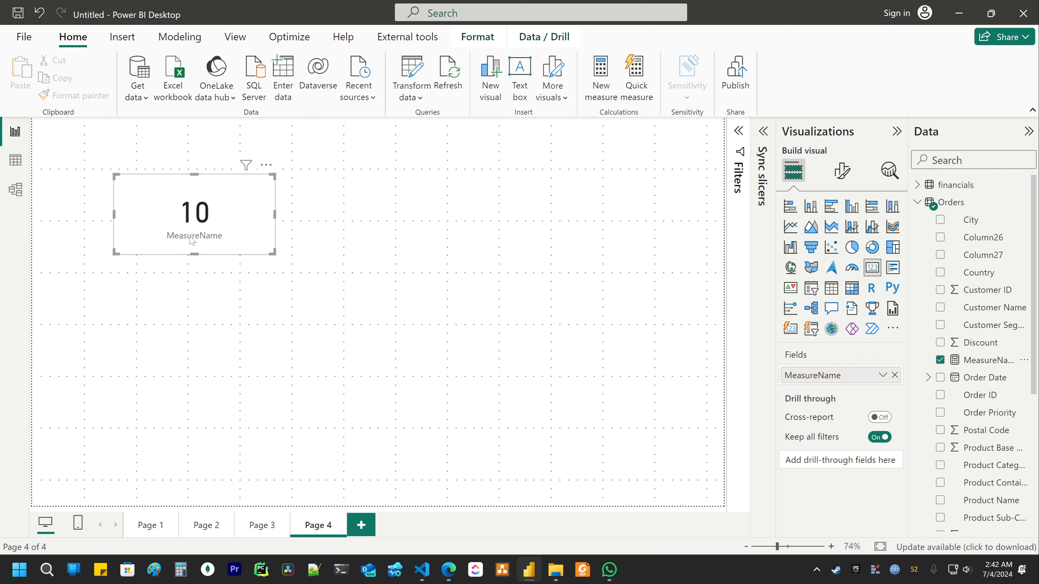
pyautogui.moveTo(208, 225); pyautogui.dragTo(409, 332)
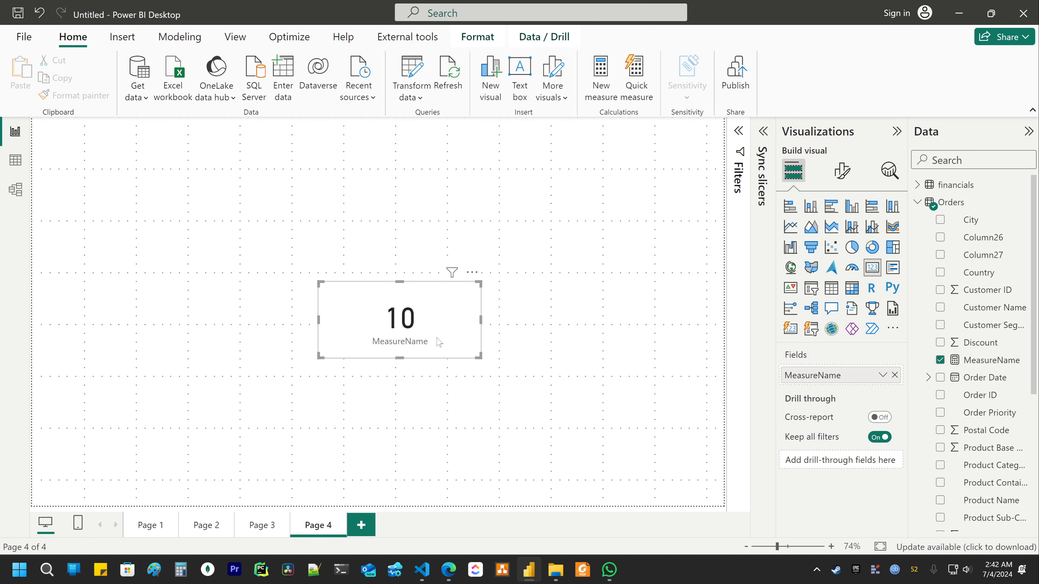
pyautogui.click(984, 365)
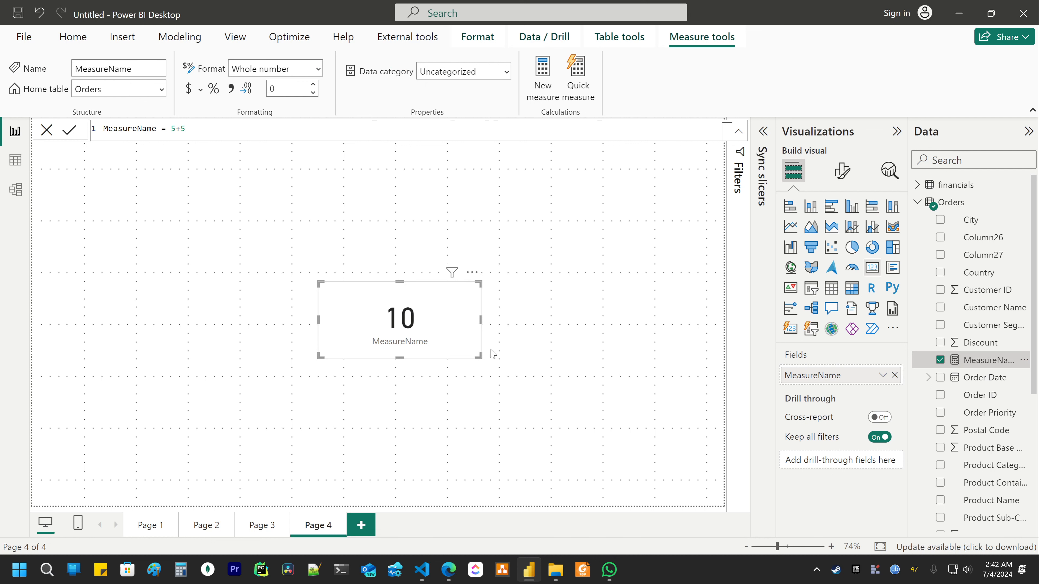
pyautogui.click(537, 331)
pyautogui.click(398, 331)
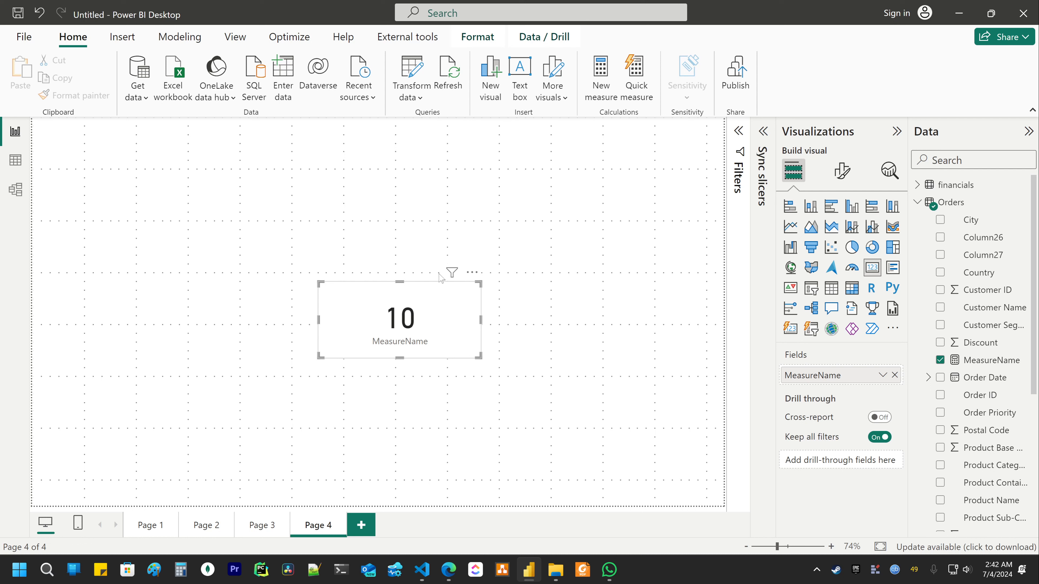
pyautogui.click(548, 299)
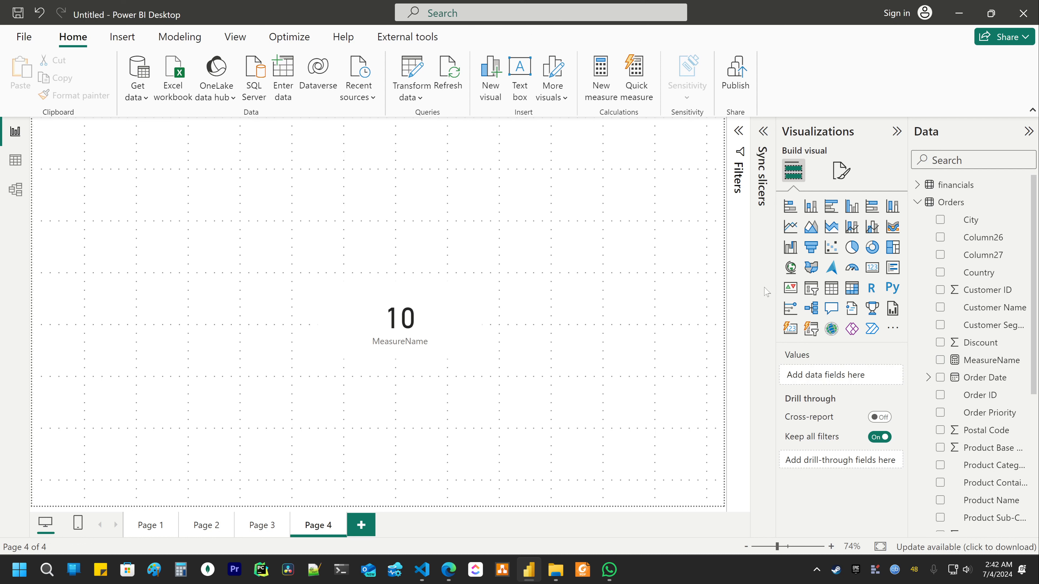
# Change the formula of MeasureName to sum(Orders[Sales]) and commit it.
pyautogui.click(973, 362)
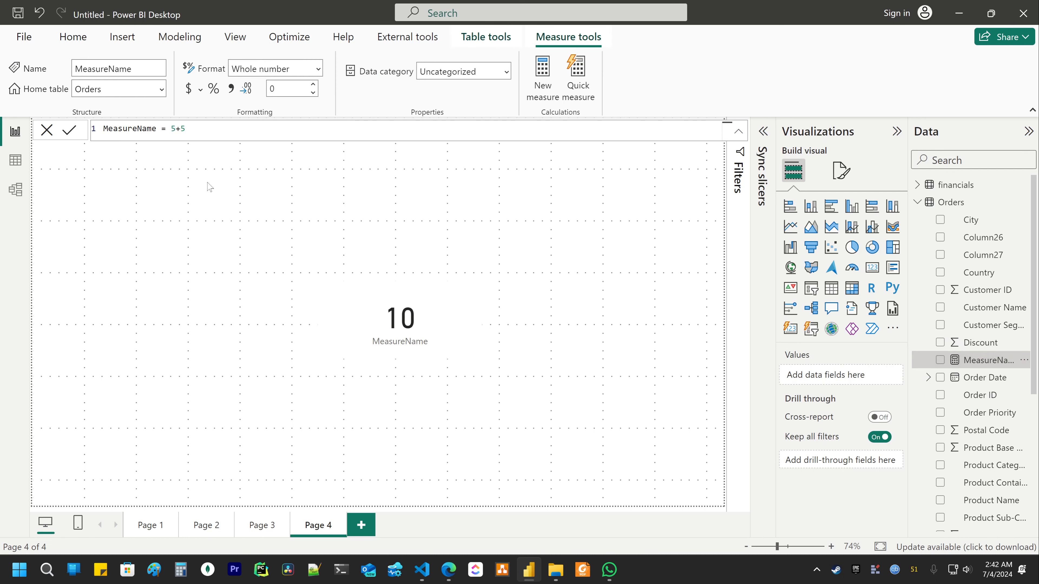
pyautogui.moveTo(171, 129); pyautogui.dragTo(186, 128)
pyautogui.press('BackSpace')
pyautogui.write('sum')
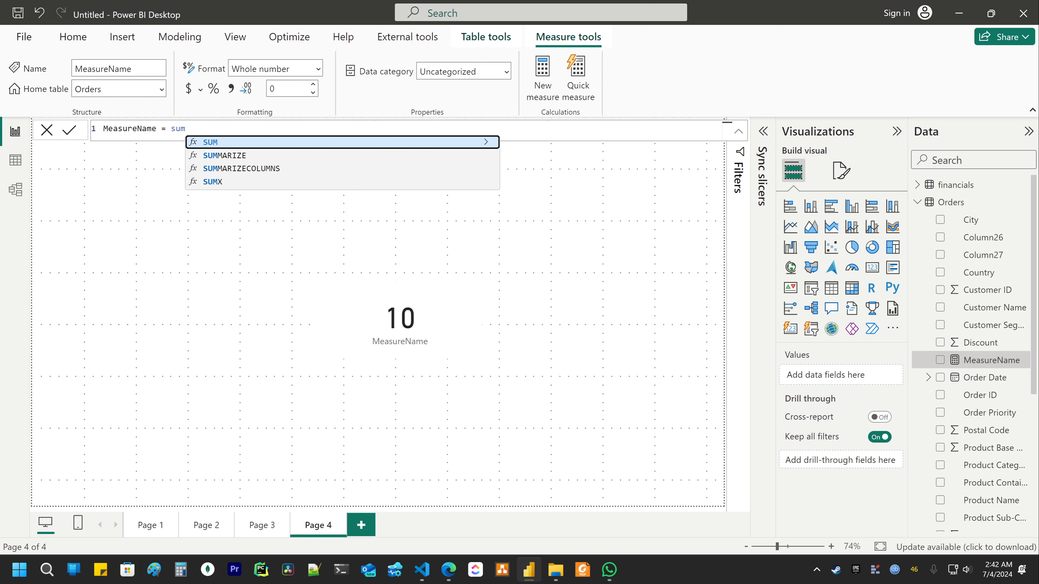
pyautogui.write('()')
pyautogui.hotkey('shift', 'Left')
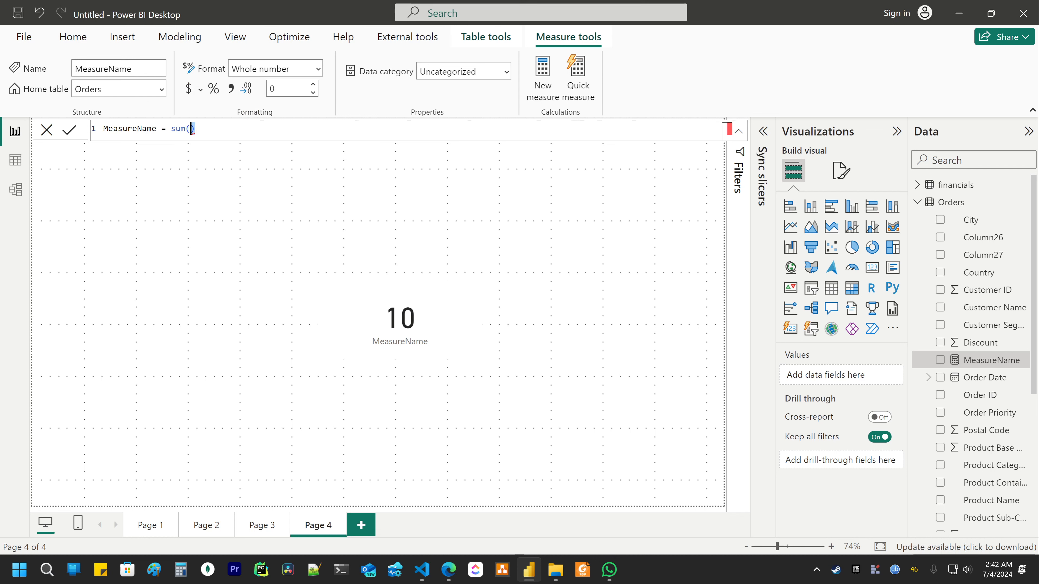
pyautogui.press('Right')
pyautogui.moveTo(191, 129)
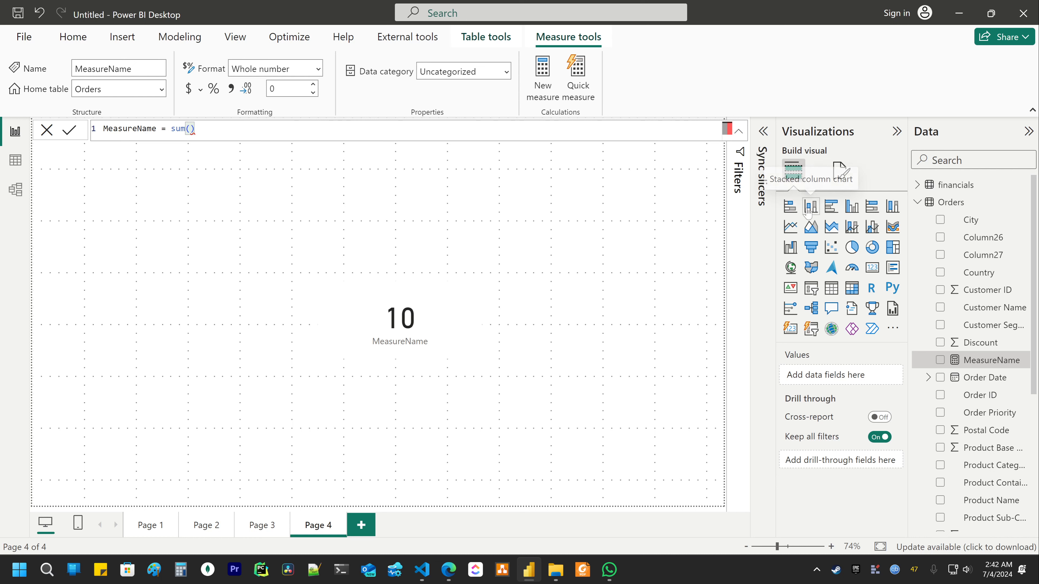
pyautogui.scroll(-5, 1006, 317)
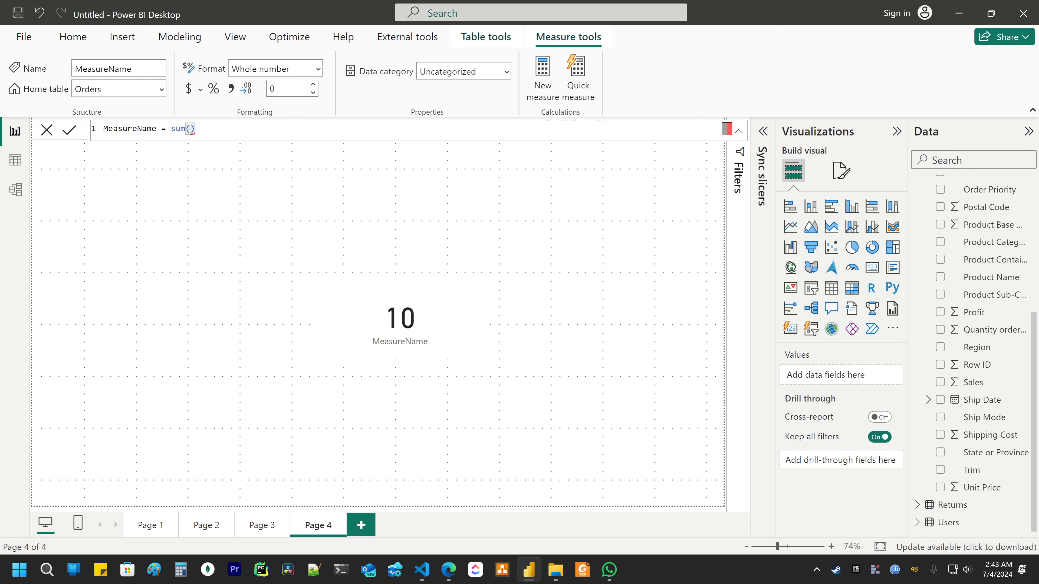
pyautogui.write('Sa')
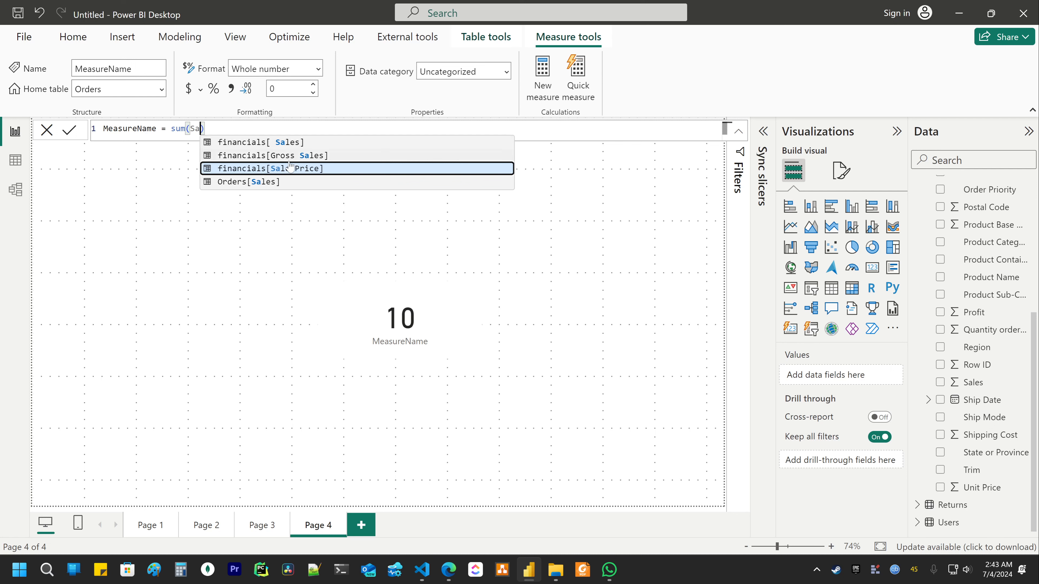
pyautogui.click(259, 183)
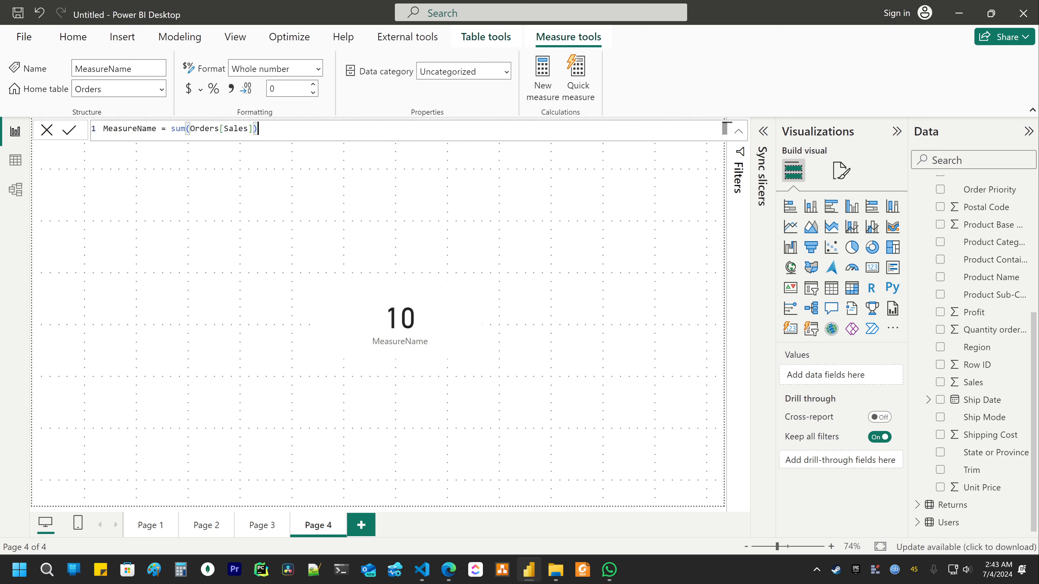
pyautogui.press('Return')
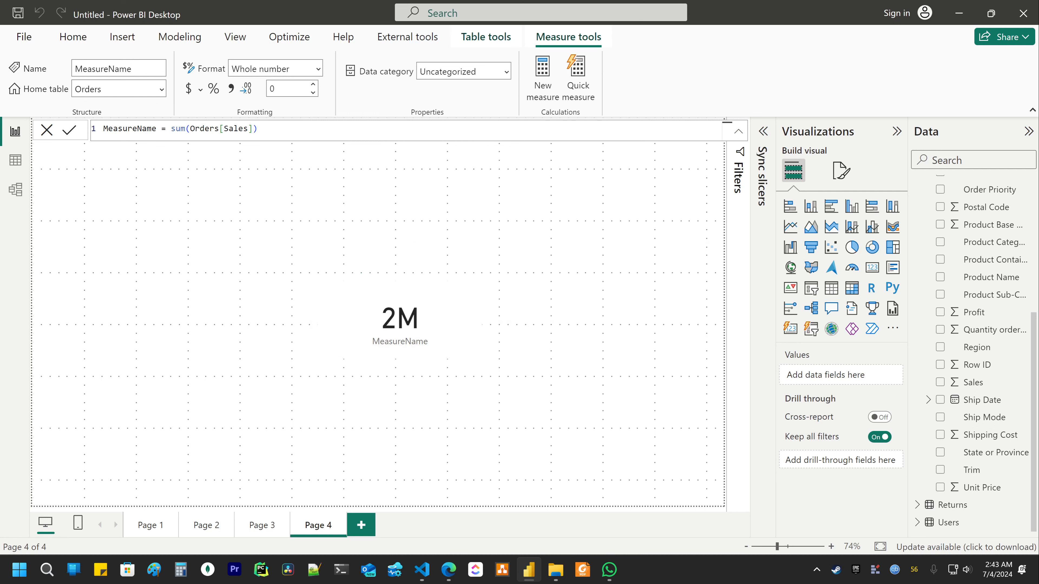
pyautogui.scroll(5, 941, 323)
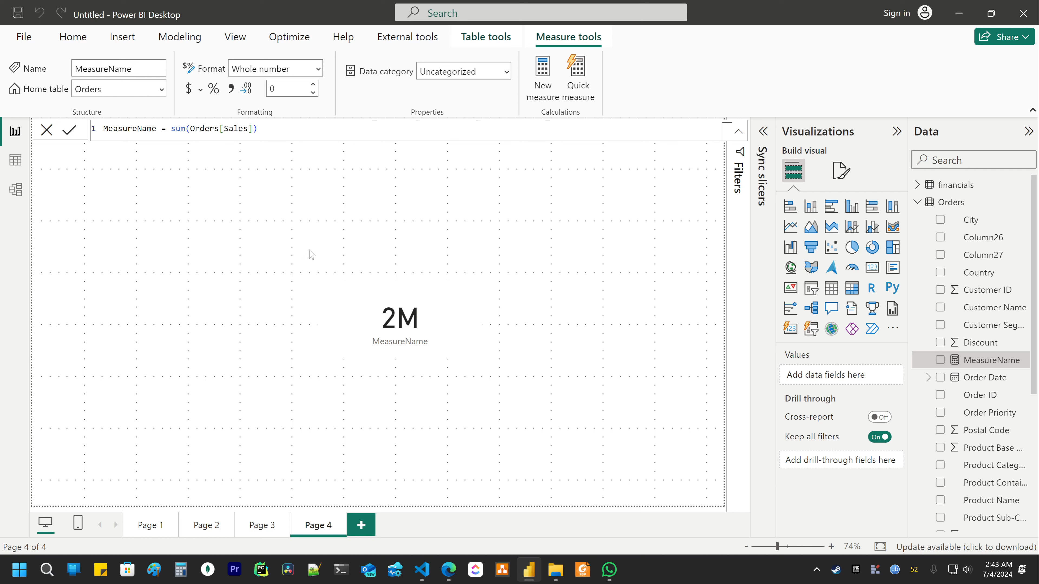
pyautogui.moveTo(171, 129); pyautogui.dragTo(259, 128)
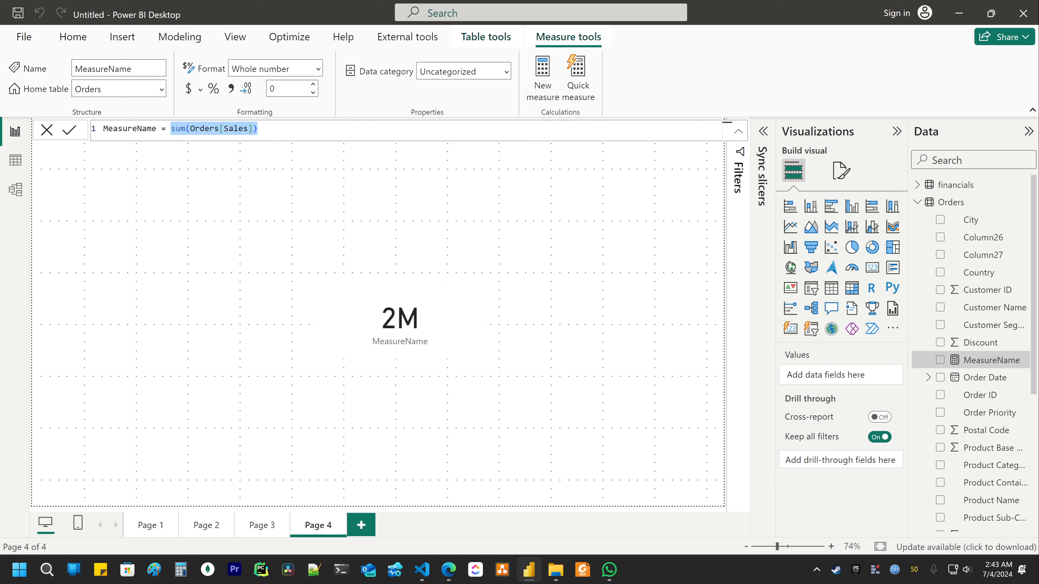
pyautogui.click(167, 129)
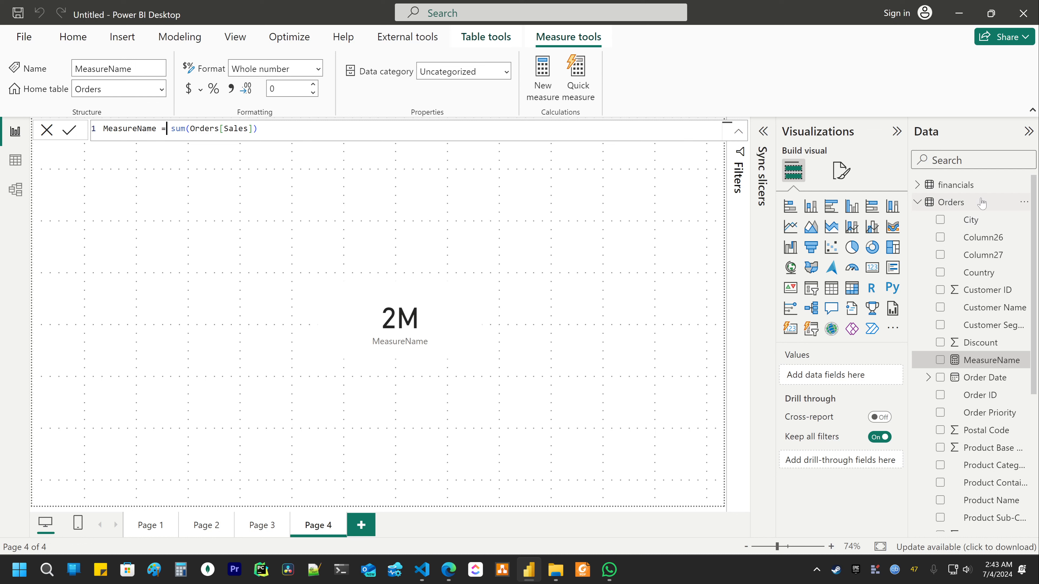
pyautogui.click(468, 344)
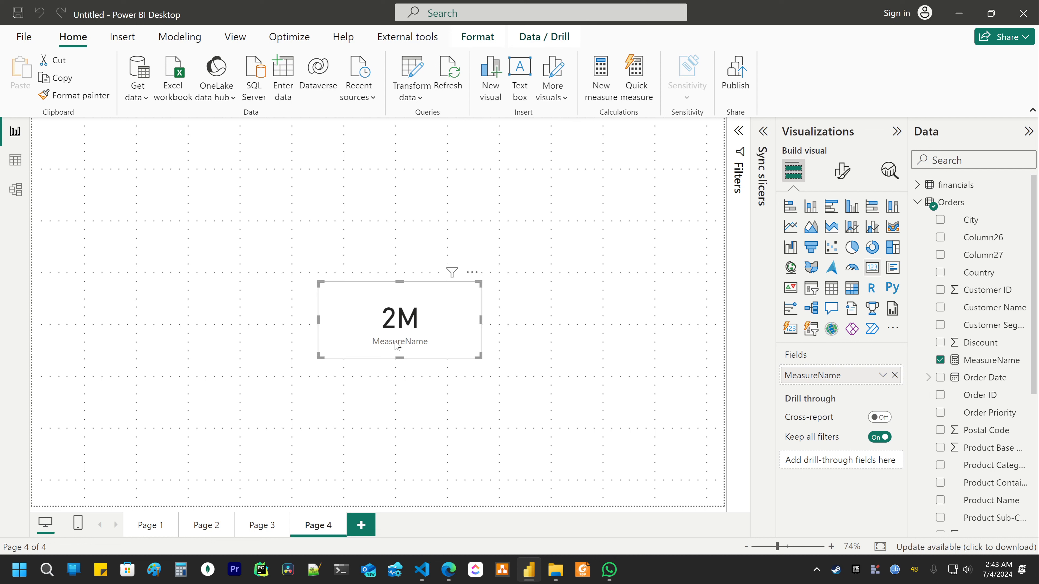
# Clear the expression after the equals sign in the formula of MeasureName.
pyautogui.click(966, 363)
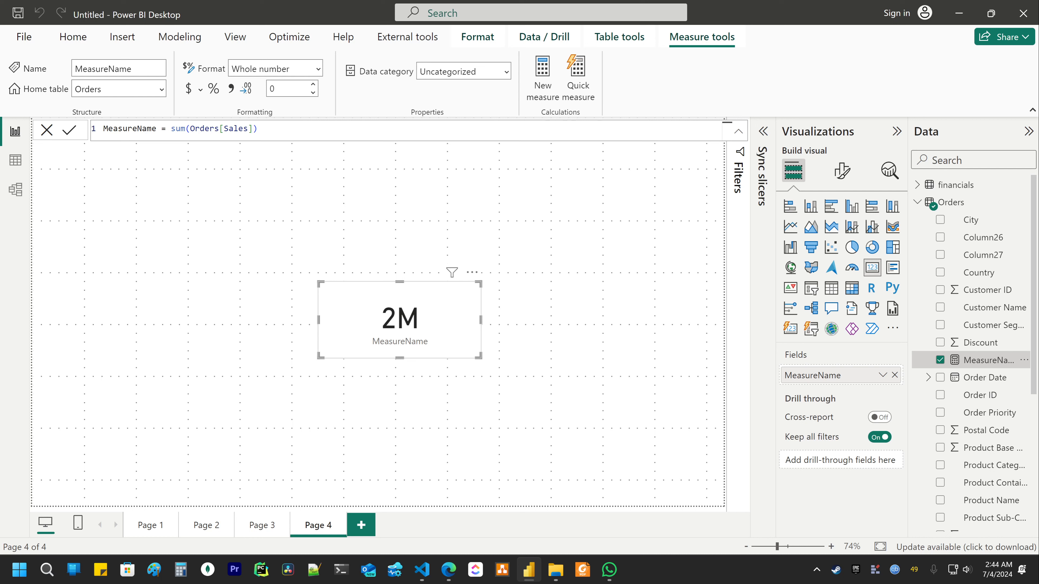
pyautogui.doubleClick(178, 129)
pyautogui.press('BackSpace')
pyautogui.hotkey('shift', 'End')
pyautogui.press('Delete')
# Try to enter a mean function as the expression of MeasureName.
pyautogui.write('mean')
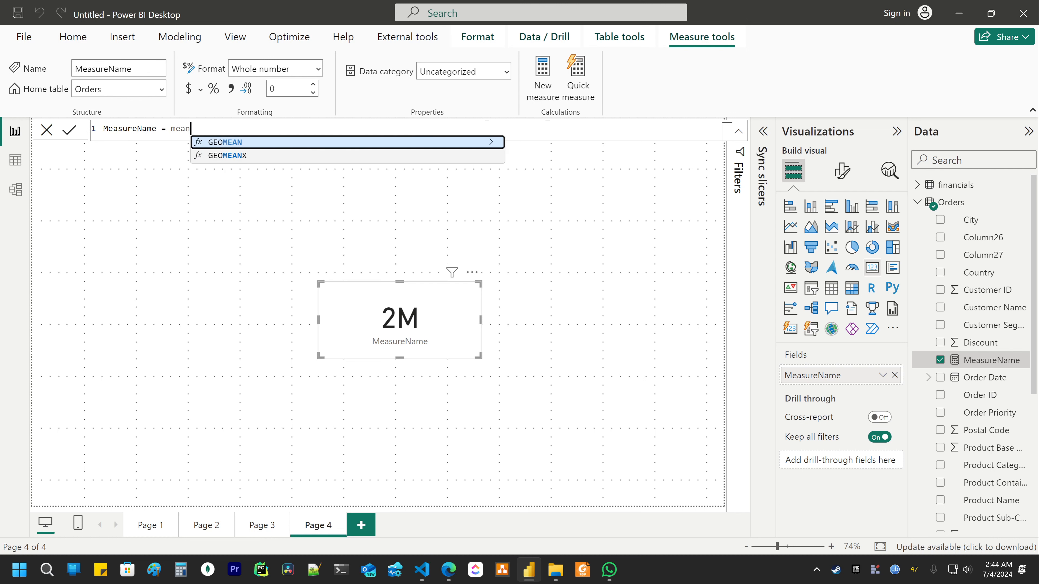
pyautogui.press('BackSpace')
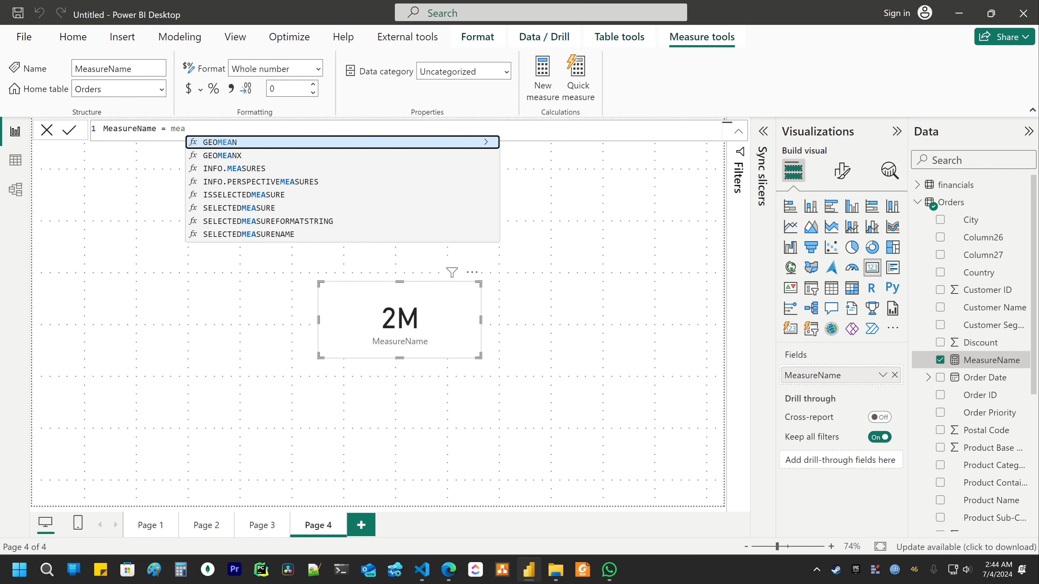
pyautogui.write('n')
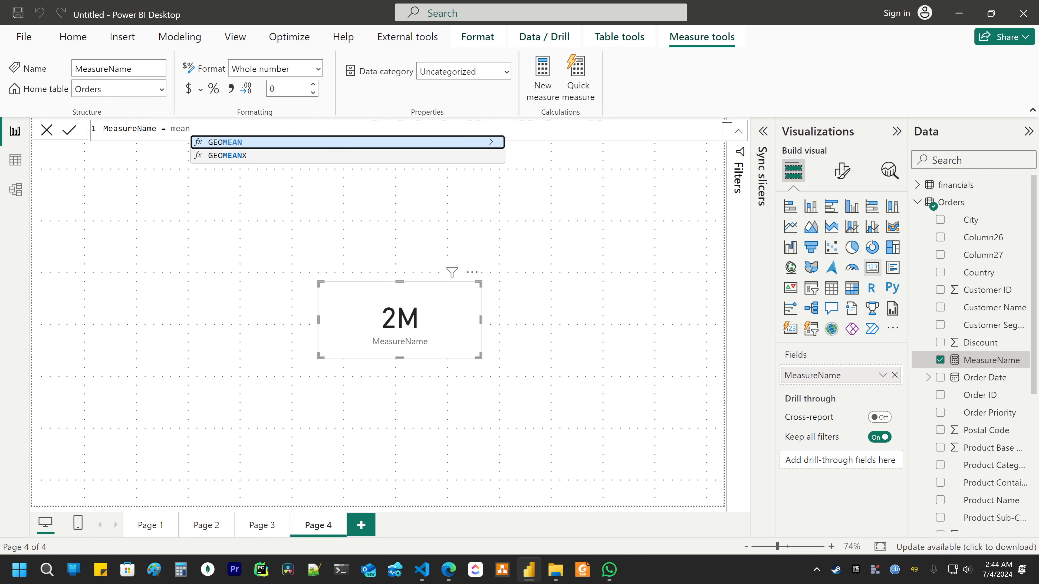
pyautogui.press('Escape')
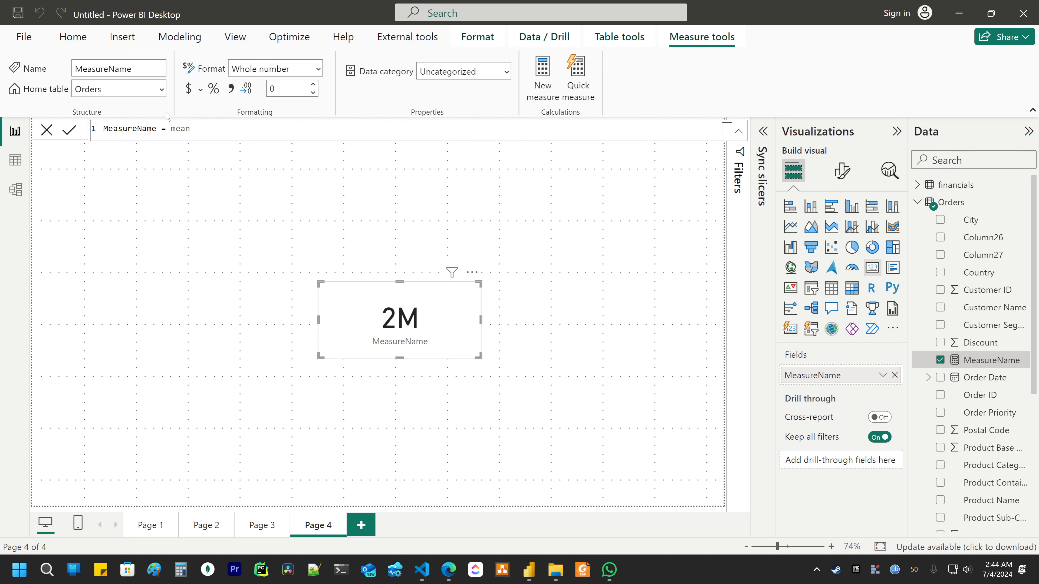
# Replace the mean expression in the formula of MeasureName with the AVERAGE function.
pyautogui.moveTo(170, 129); pyautogui.dragTo(191, 129)
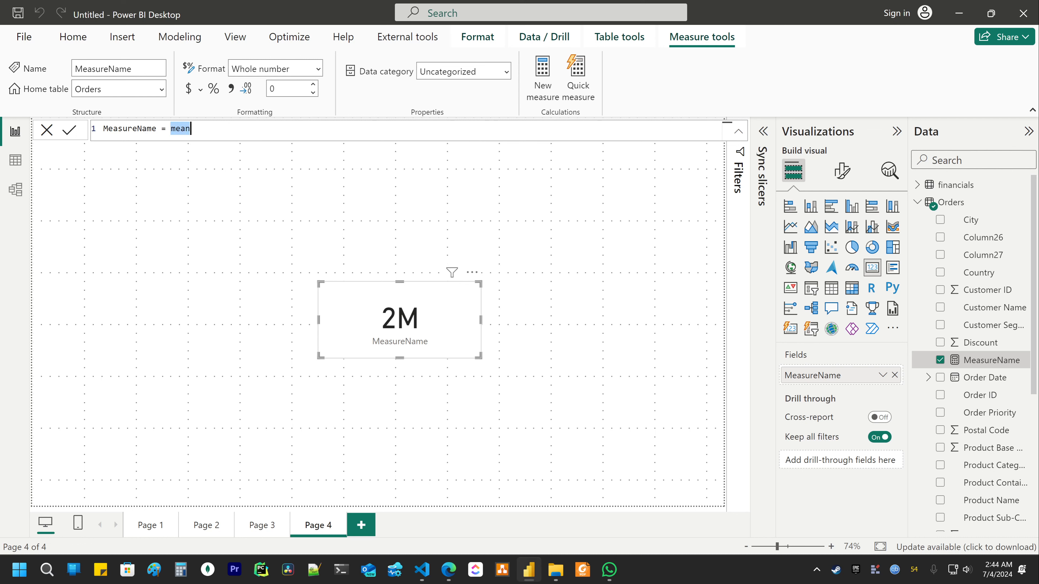
pyautogui.write('av')
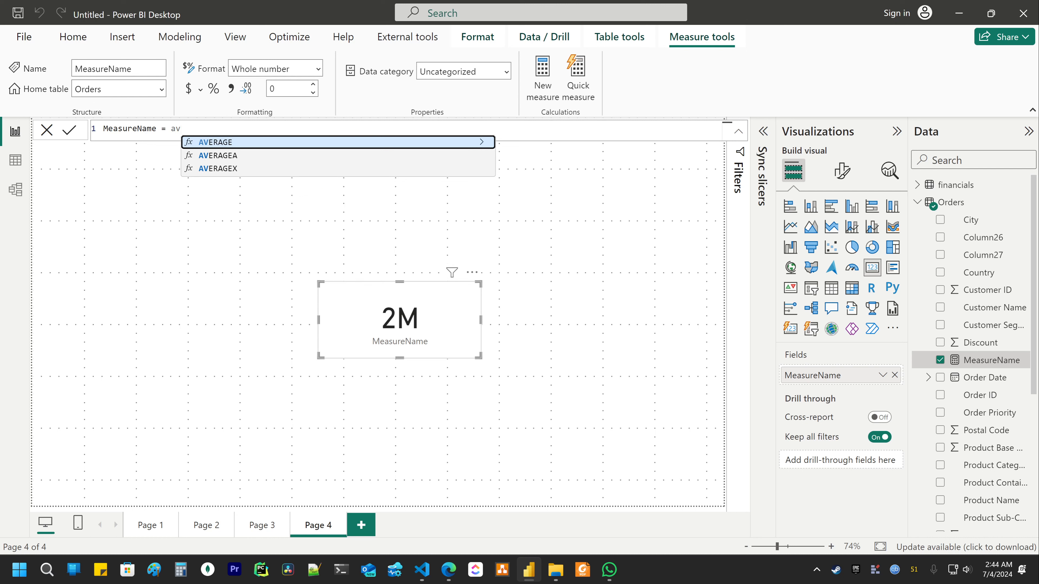
pyautogui.press('Tab')
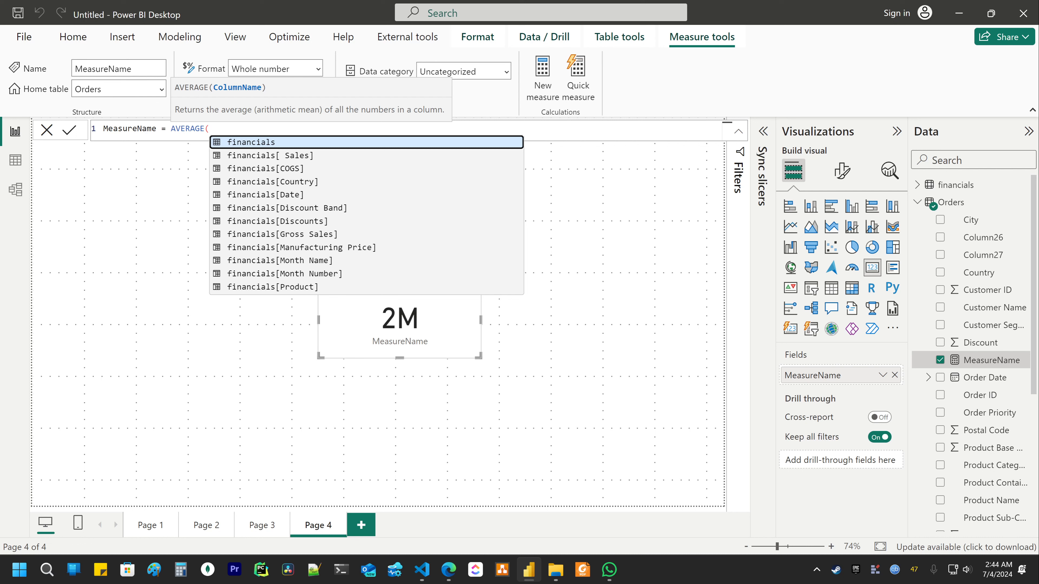
# Complete the AVERAGE function of MeasureName with the Orders[Sales] column, close the parenthesis and commit the formula.
pyautogui.press('Down')
pyautogui.press('Down')
pyautogui.press('Down')
pyautogui.press('Down')
pyautogui.press('Down')
pyautogui.press('Down')
pyautogui.press('Down')
pyautogui.press('Down')
pyautogui.press('Down')
pyautogui.press('Down')
pyautogui.press('Down')
pyautogui.press('Down')
pyautogui.press('Down')
pyautogui.press('Down')
pyautogui.press('Down')
pyautogui.press('Down')
pyautogui.press('Down')
pyautogui.press('Down')
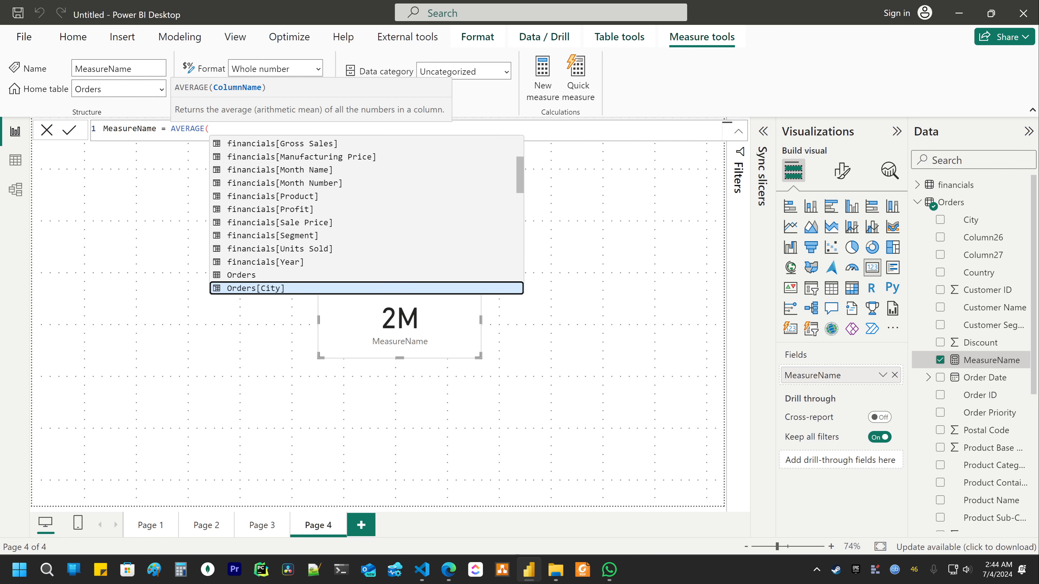
pyautogui.press('Down')
pyautogui.press('Down')
pyautogui.press('Down')
pyautogui.press('Down')
pyautogui.press('Down')
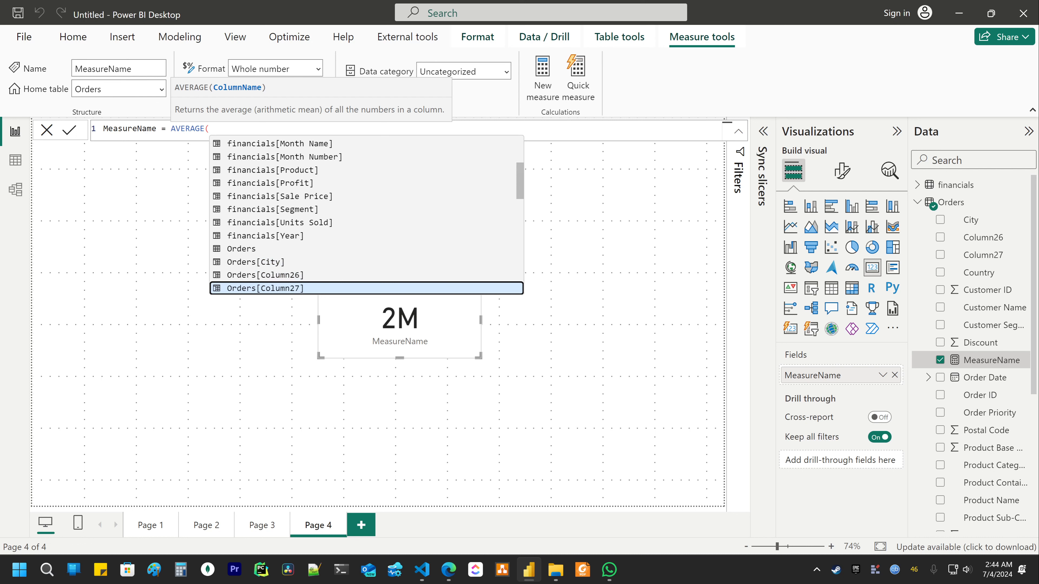
pyautogui.press('Down')
pyautogui.press('Down')
pyautogui.press('Down')
pyautogui.press('Down')
pyautogui.press('Down')
pyautogui.press('Down')
pyautogui.press('Down')
pyautogui.press('Down')
pyautogui.press('Down')
pyautogui.press('Down')
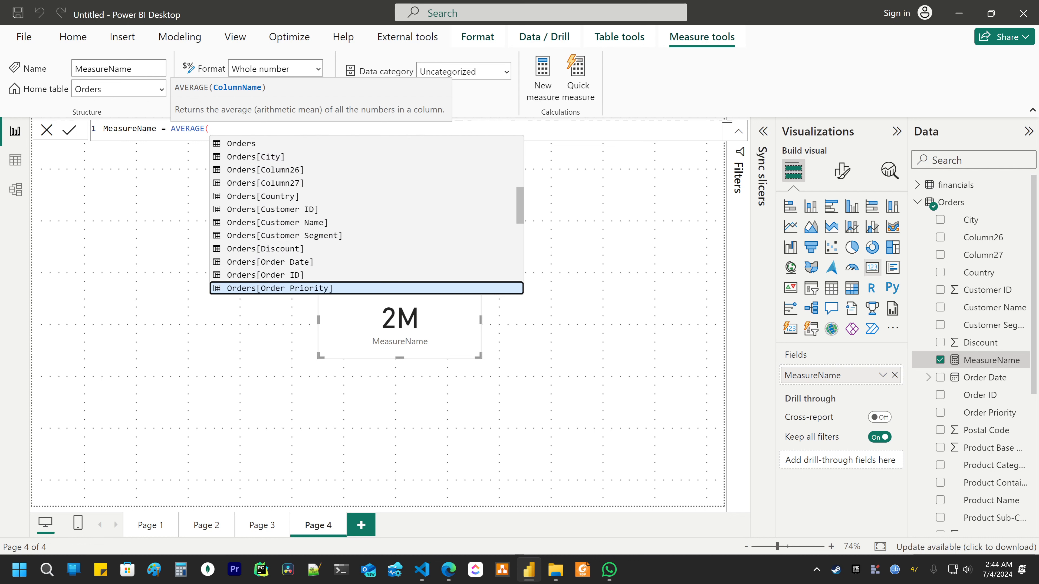
pyautogui.press('Down')
pyautogui.press('Down')
pyautogui.press('Down')
pyautogui.press('Down')
pyautogui.press('Down')
pyautogui.press('Down')
pyautogui.press('Down')
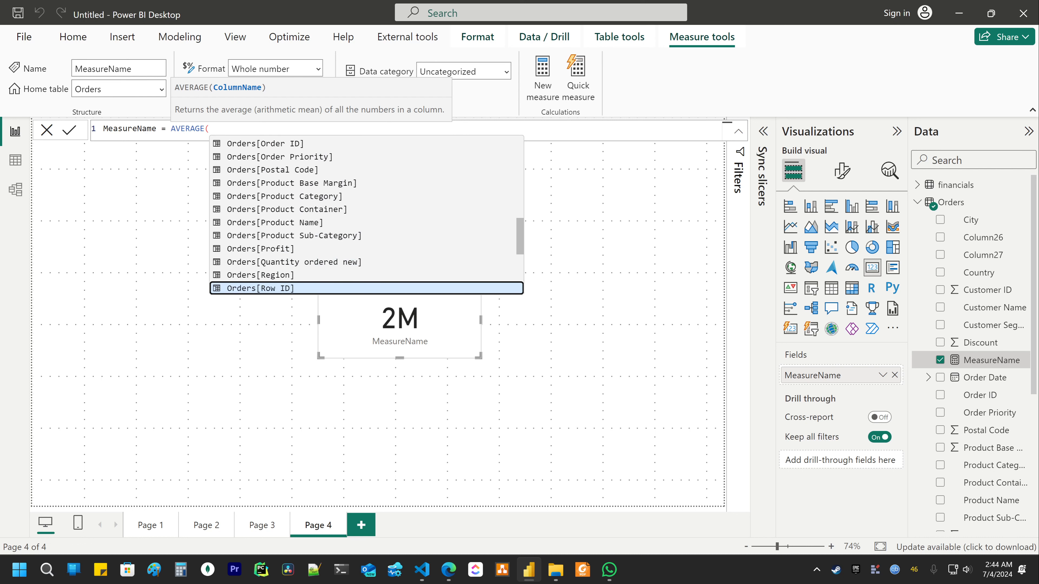
pyautogui.press('Up')
pyautogui.press('Tab')
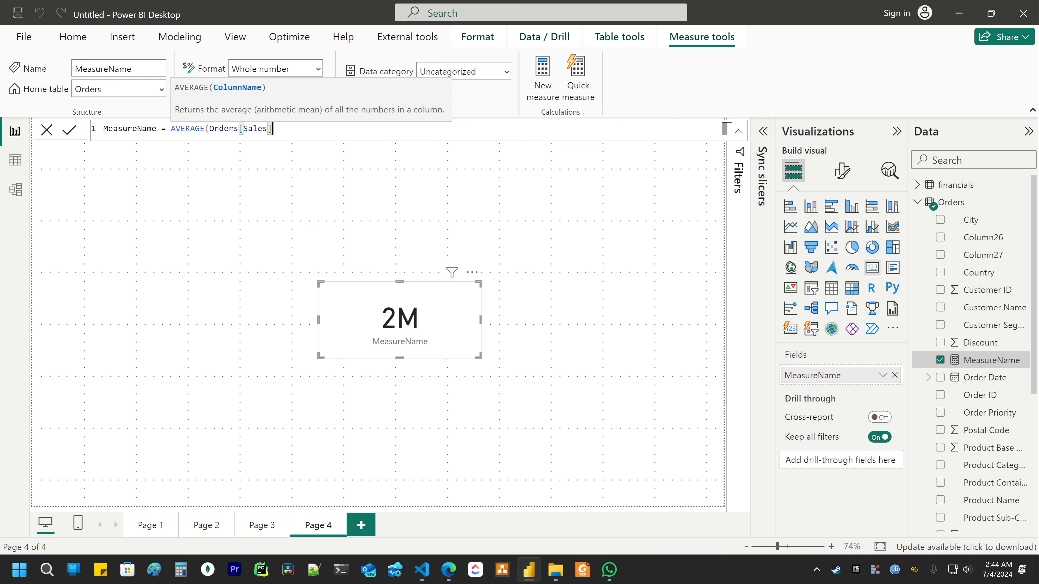
pyautogui.write(')')
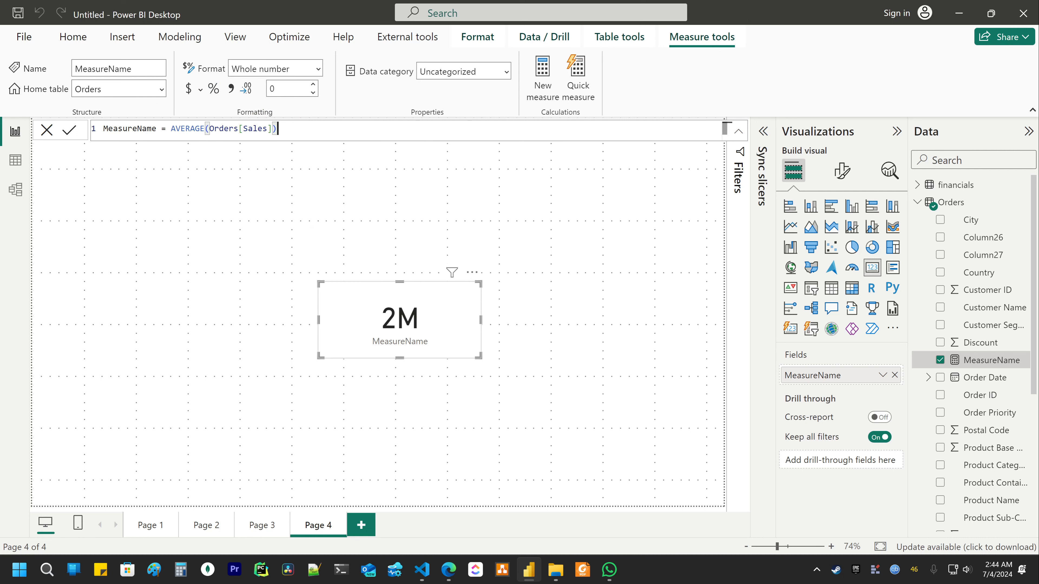
pyautogui.press('Return')
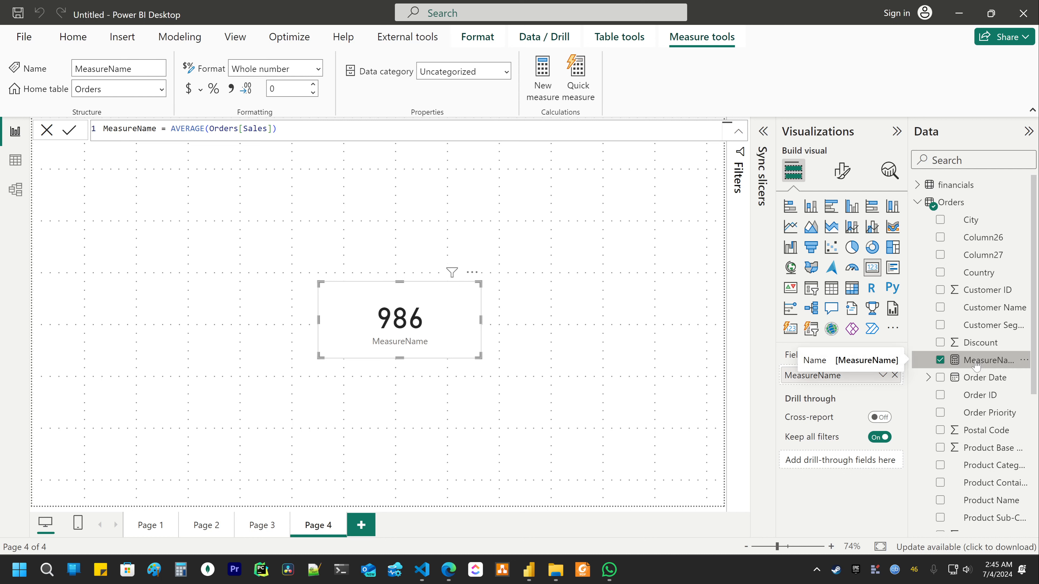
pyautogui.moveTo(976, 364)
pyautogui.mouseDown()
pyautogui.moveTo(966, 184)
pyautogui.moveTo(981, 350)
pyautogui.moveTo(995, 361)
pyautogui.mouseUp()
pyautogui.click(1023, 361)
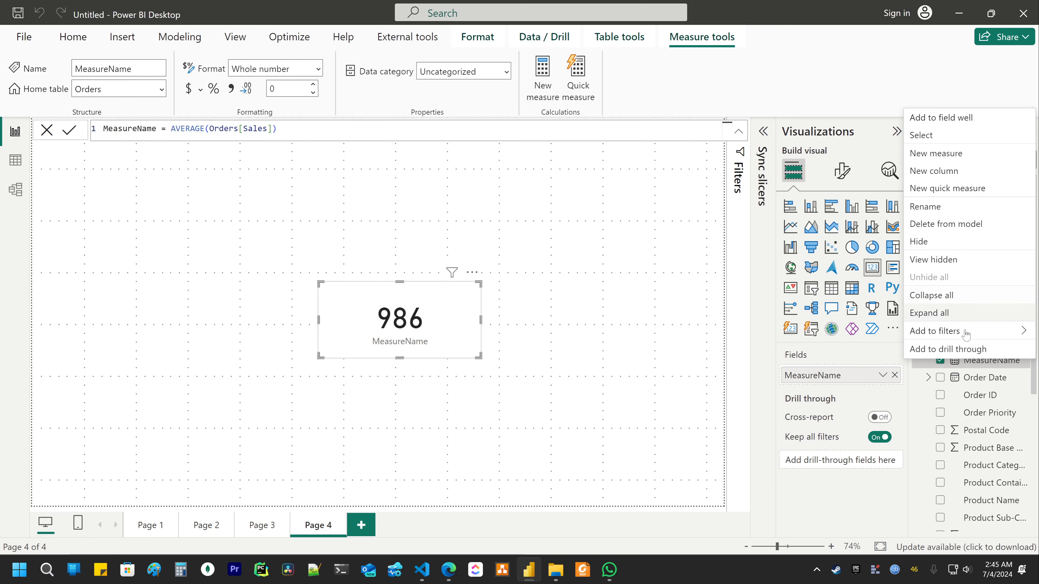
pyautogui.click(801, 89)
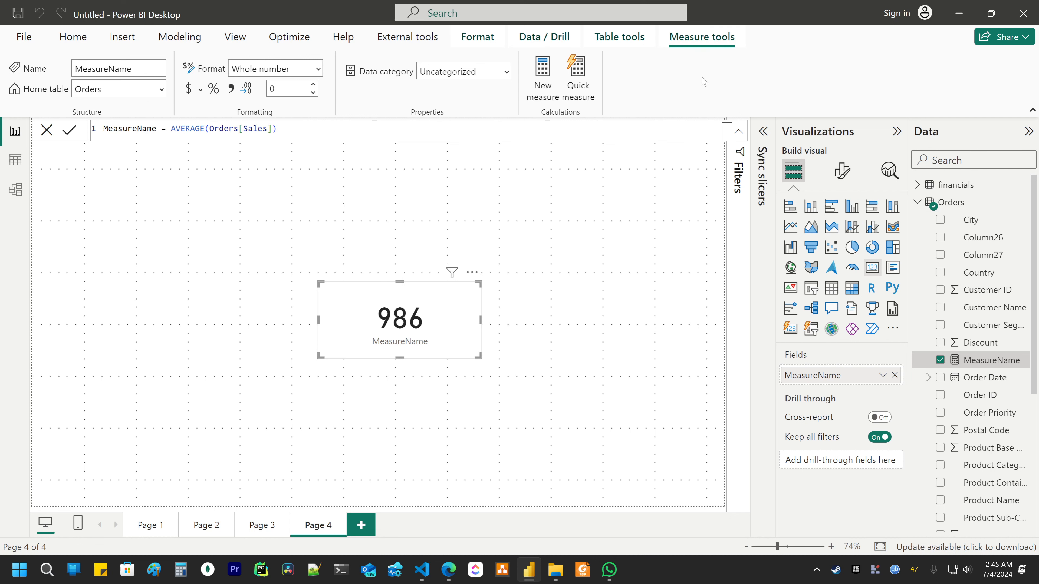
pyautogui.click(650, 220)
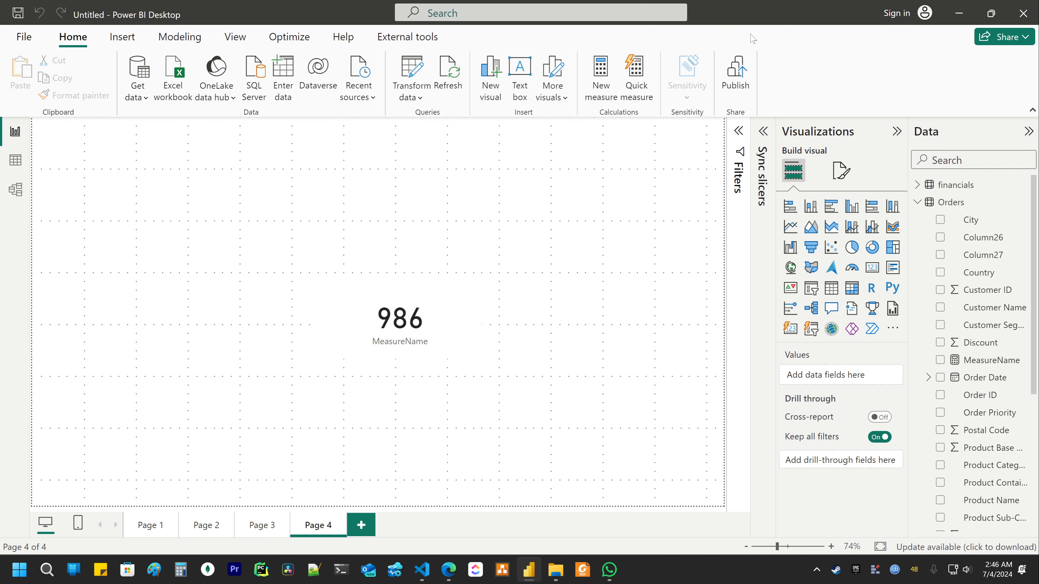
# Change the home table of MeasureName from Orders to Returns, collapse the Orders field list and select the measure under Returns.
pyautogui.click(988, 360)
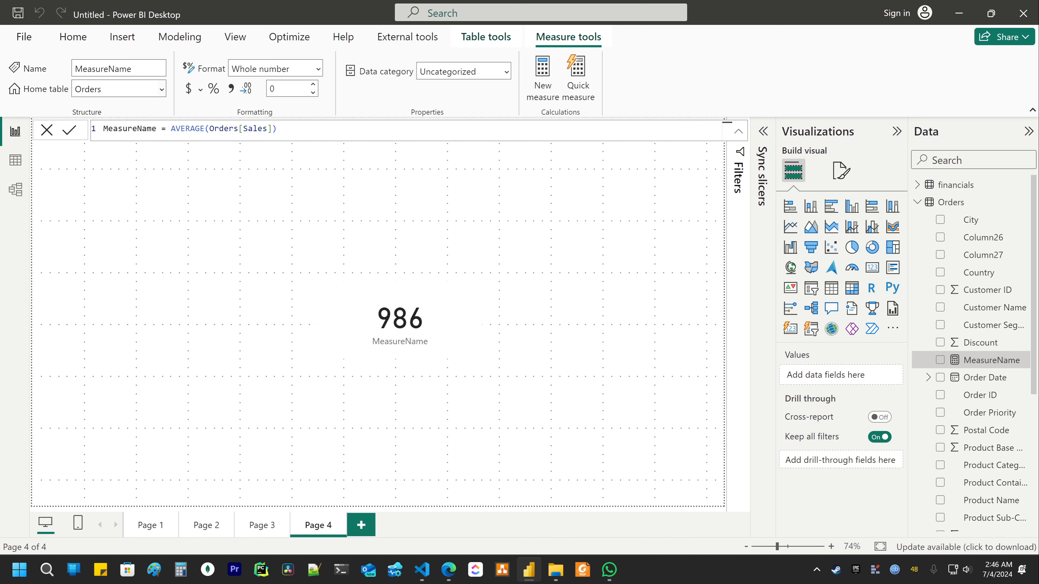
pyautogui.click(162, 89)
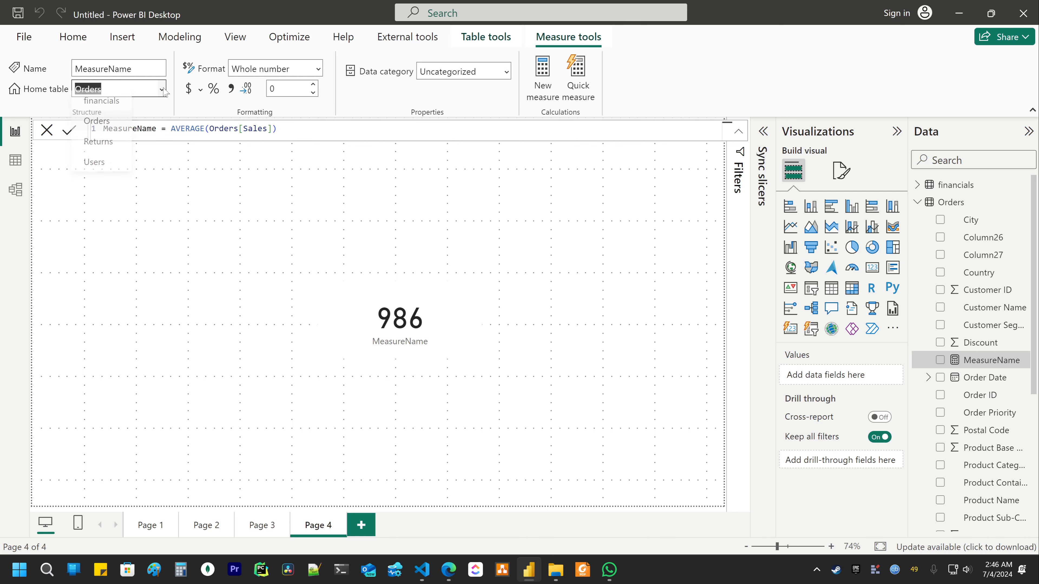
pyautogui.click(98, 149)
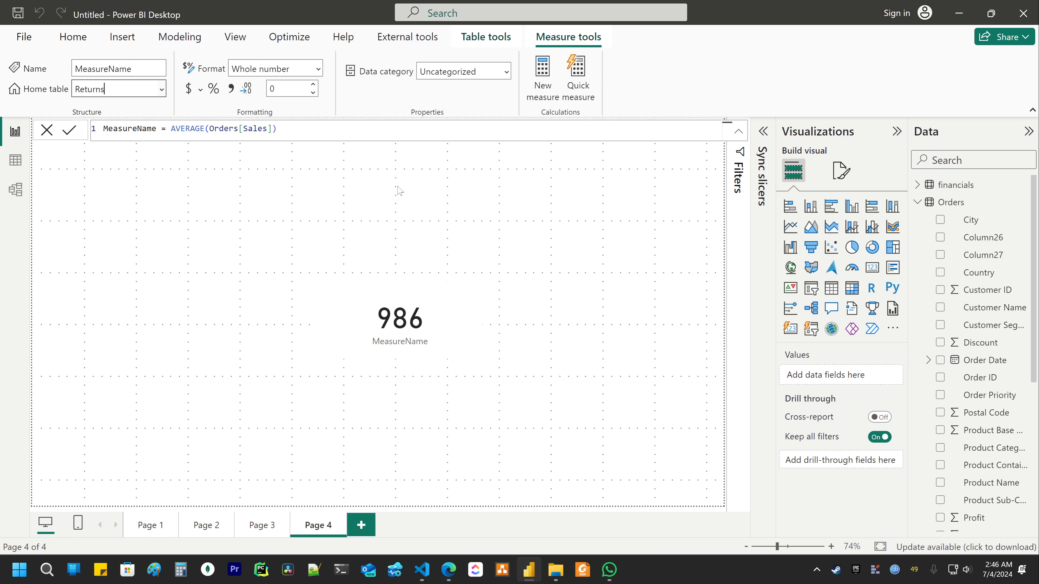
pyautogui.click(512, 229)
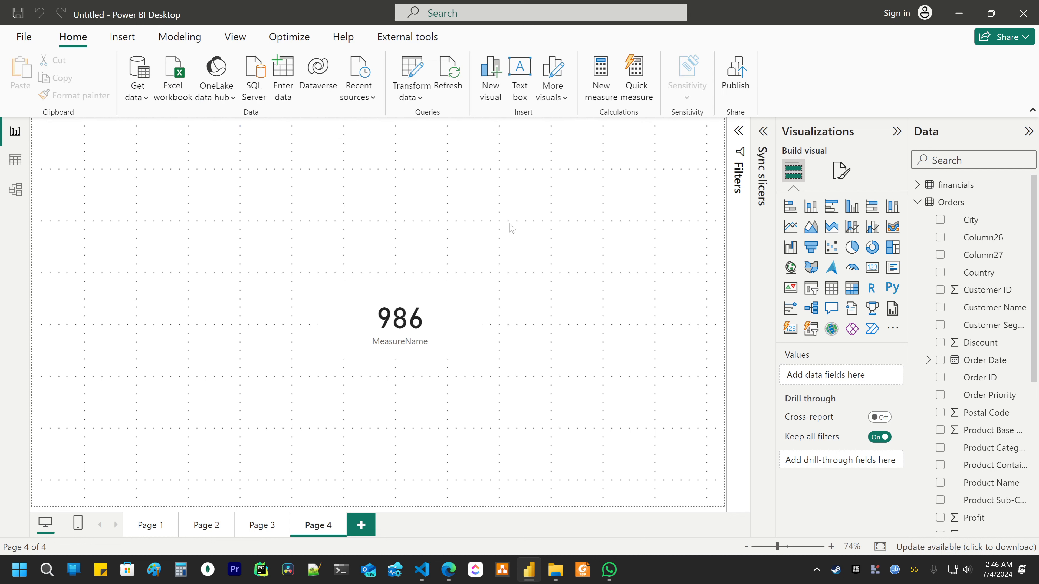
pyautogui.click(920, 203)
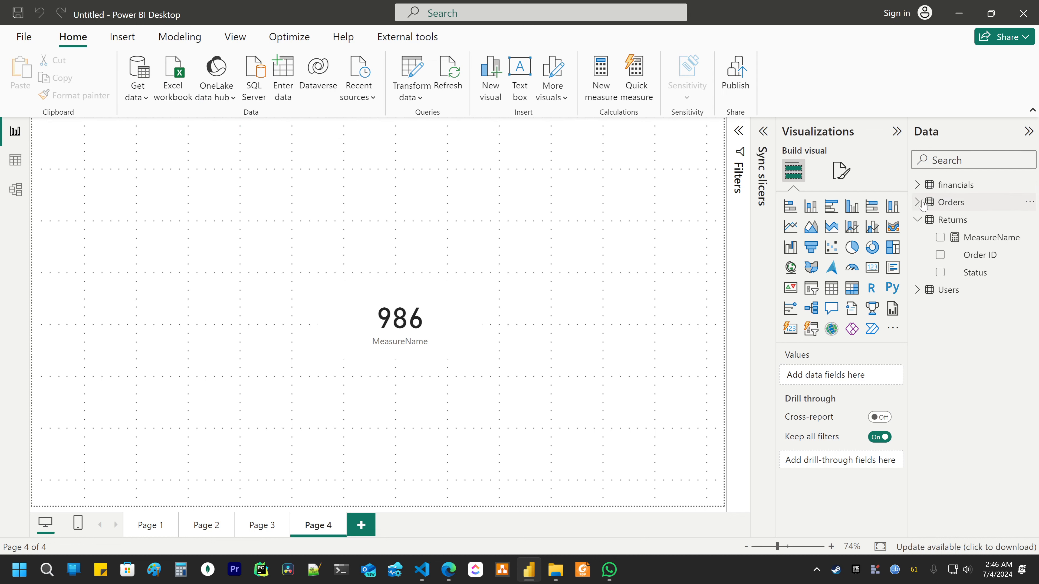
pyautogui.click(978, 238)
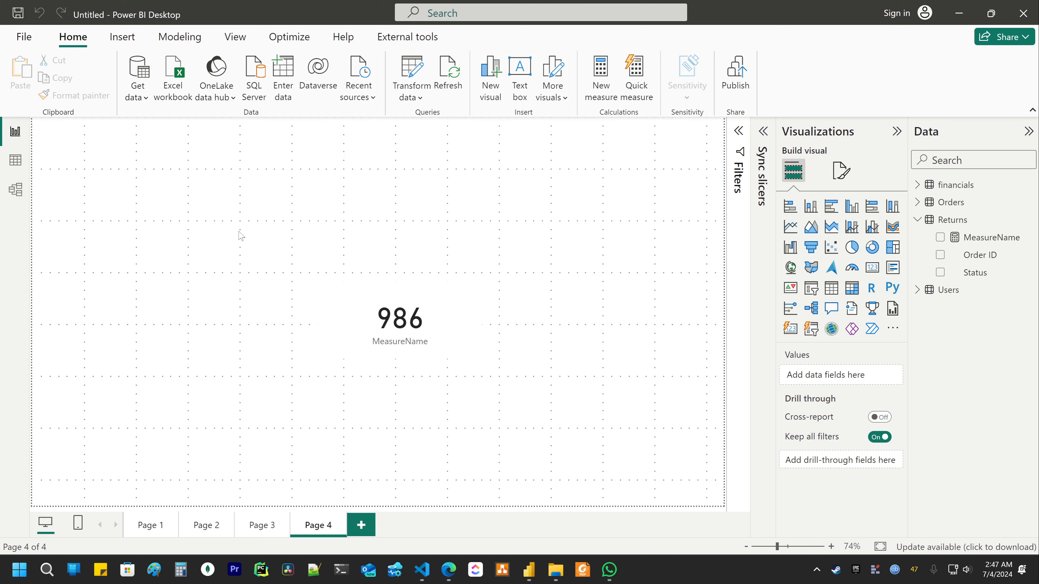
# Examine the general and formatting properties of MeasureName in Model view, including its home table options, and return to Report view.
pyautogui.click(18, 196)
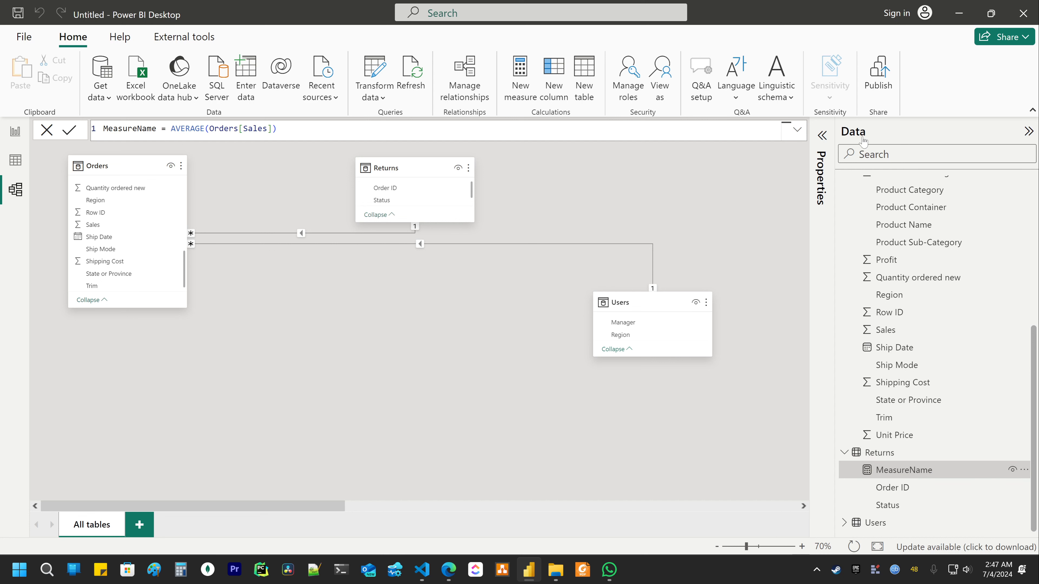
pyautogui.click(822, 137)
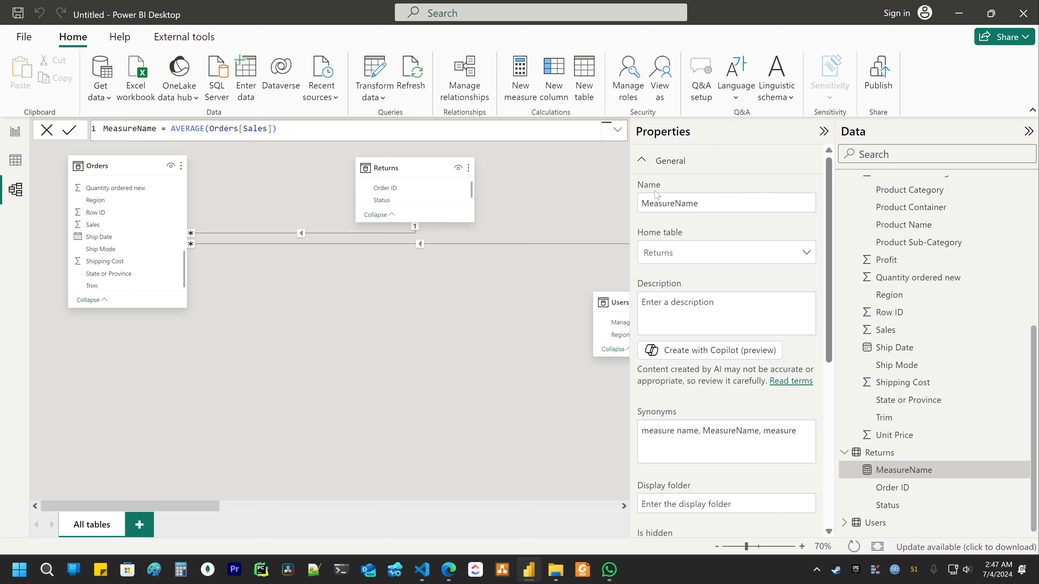
pyautogui.doubleClick(669, 203)
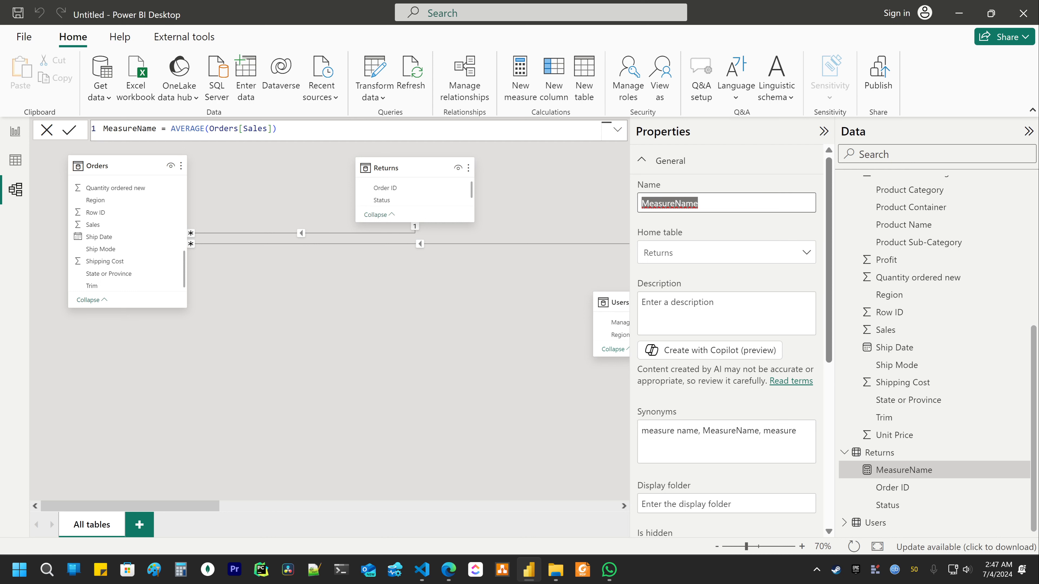
pyautogui.click(710, 246)
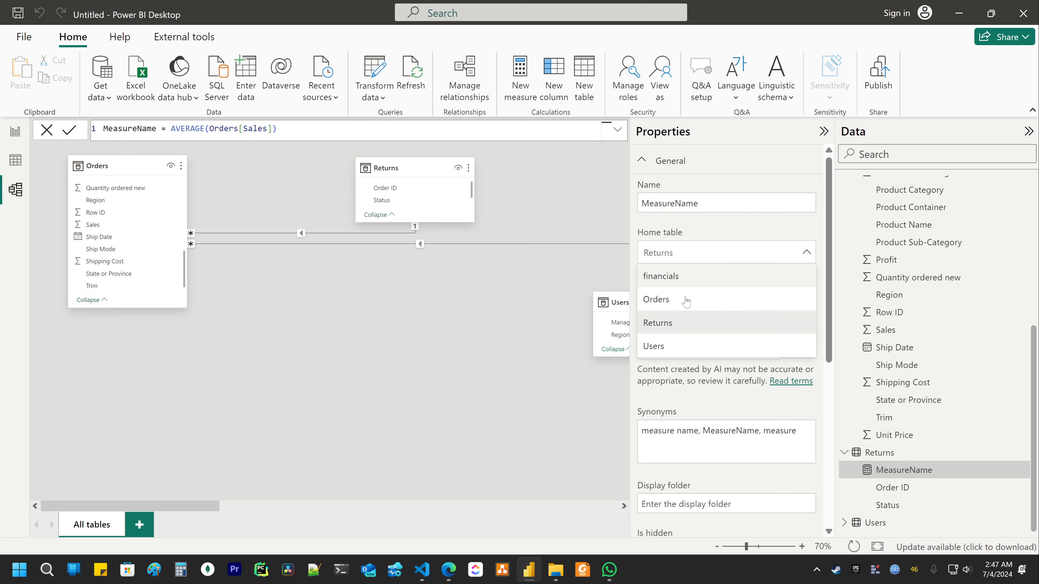
pyautogui.click(663, 253)
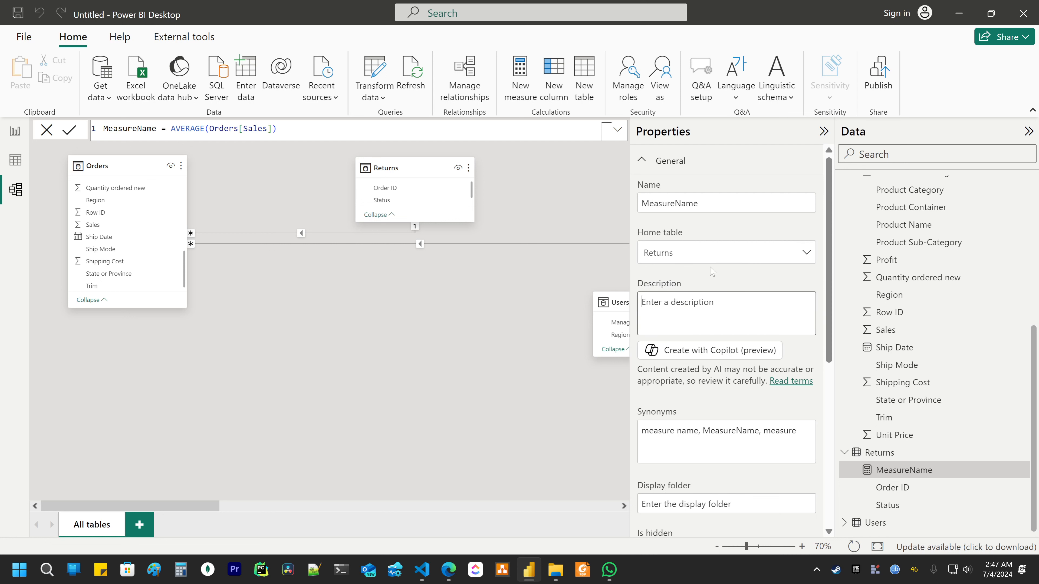
pyautogui.scroll(-3, 641, 303)
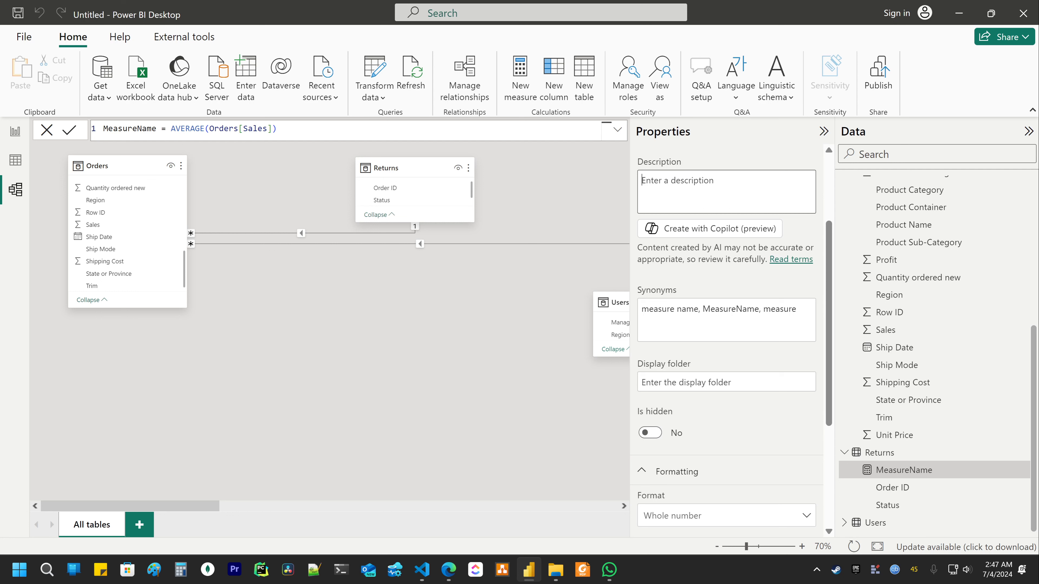
pyautogui.scroll(-5, 686, 356)
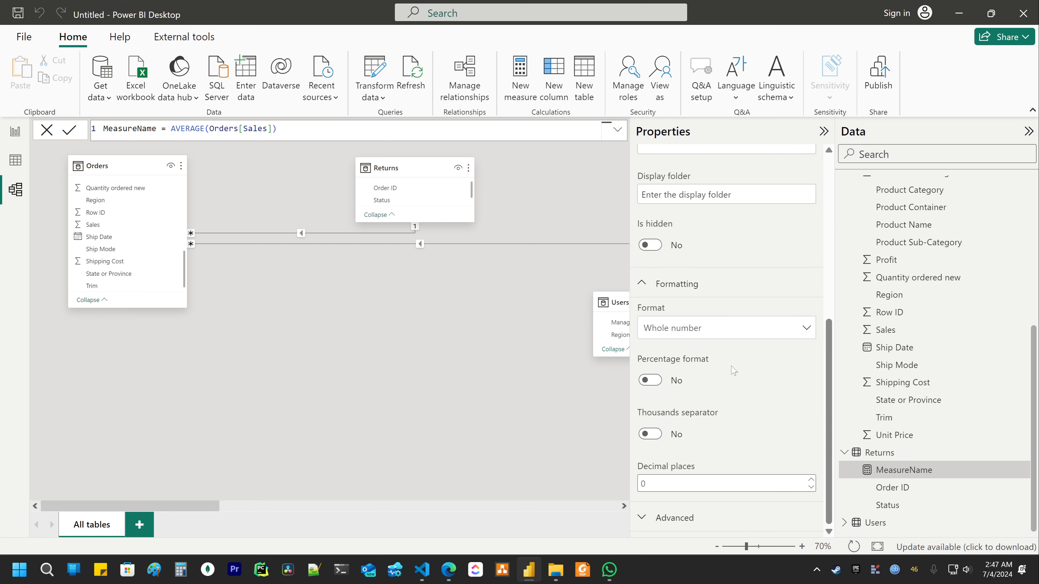
pyautogui.scroll(8, 776, 270)
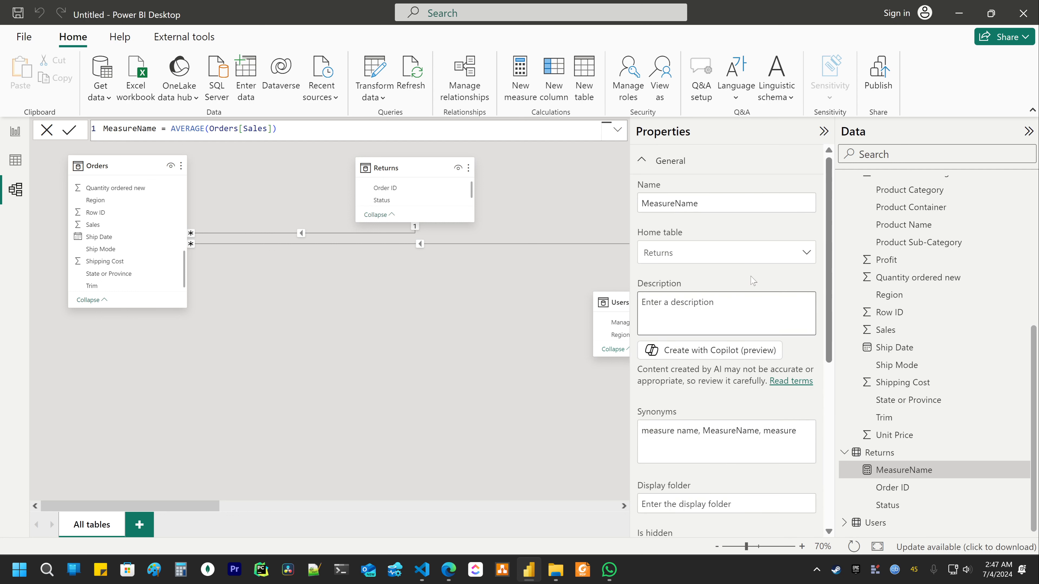
pyautogui.click(823, 130)
pyautogui.click(28, 140)
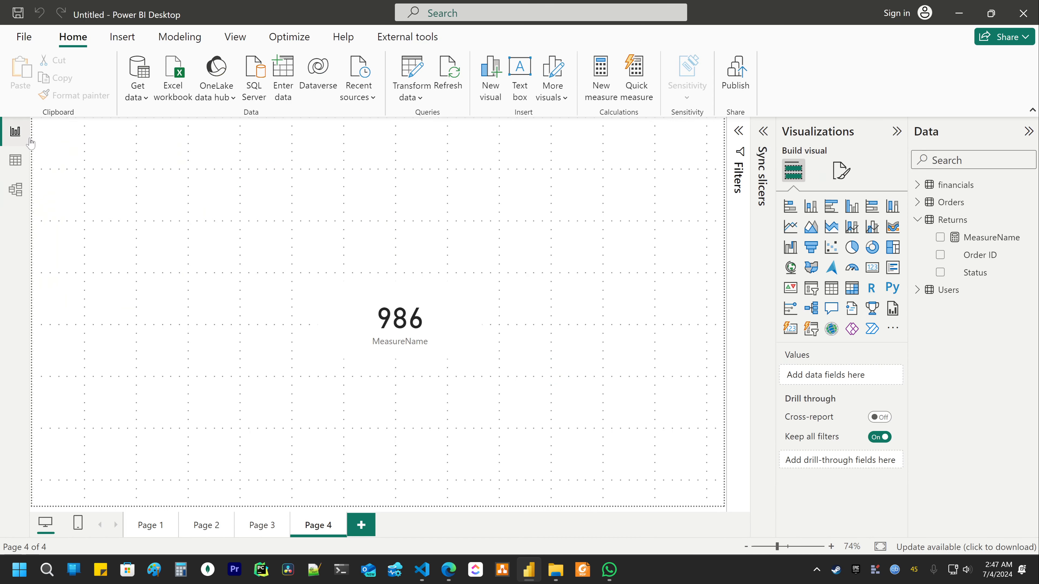
pyautogui.click(977, 245)
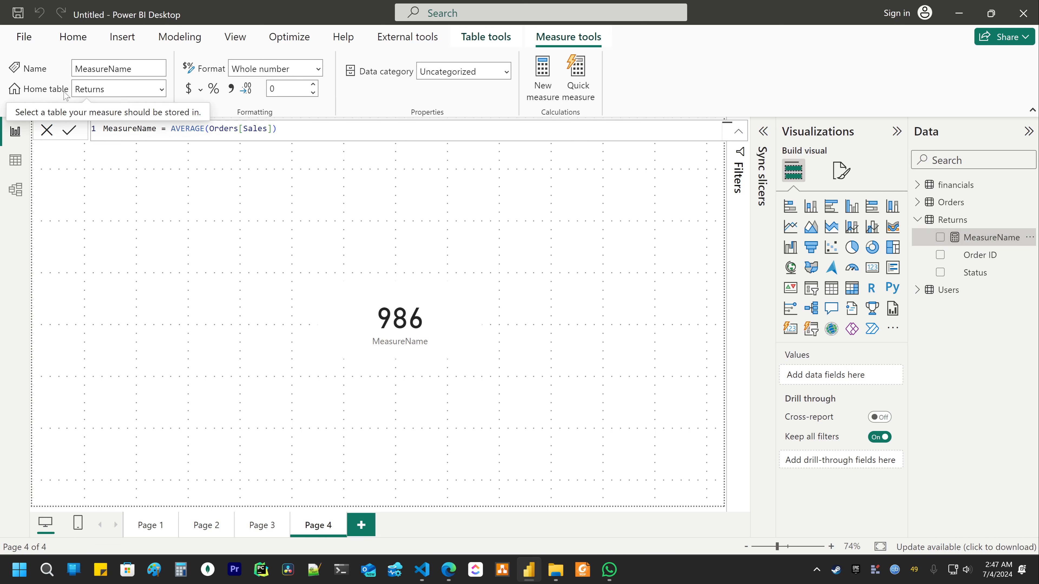
pyautogui.click(163, 91)
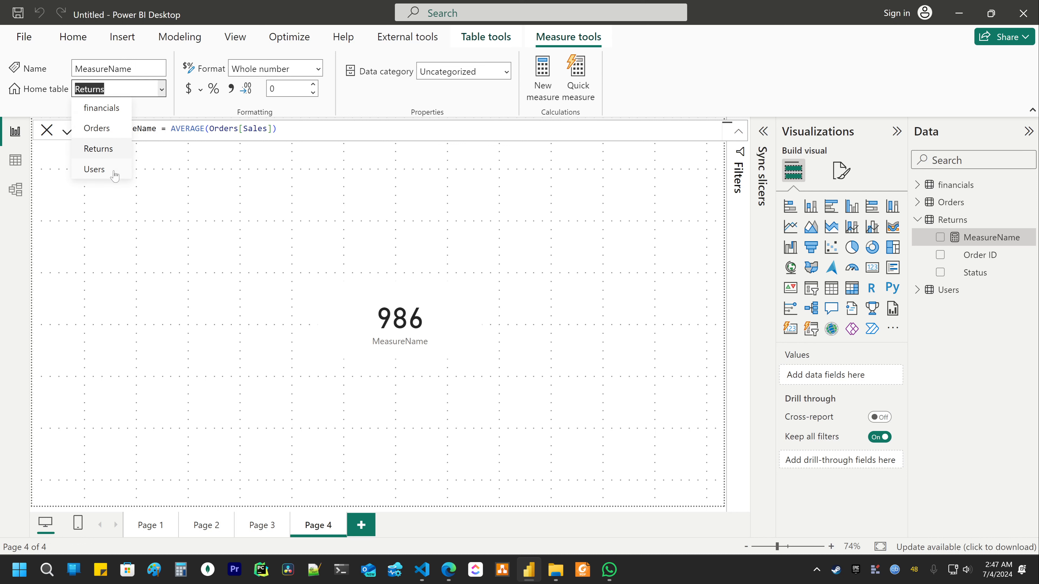
pyautogui.click(59, 401)
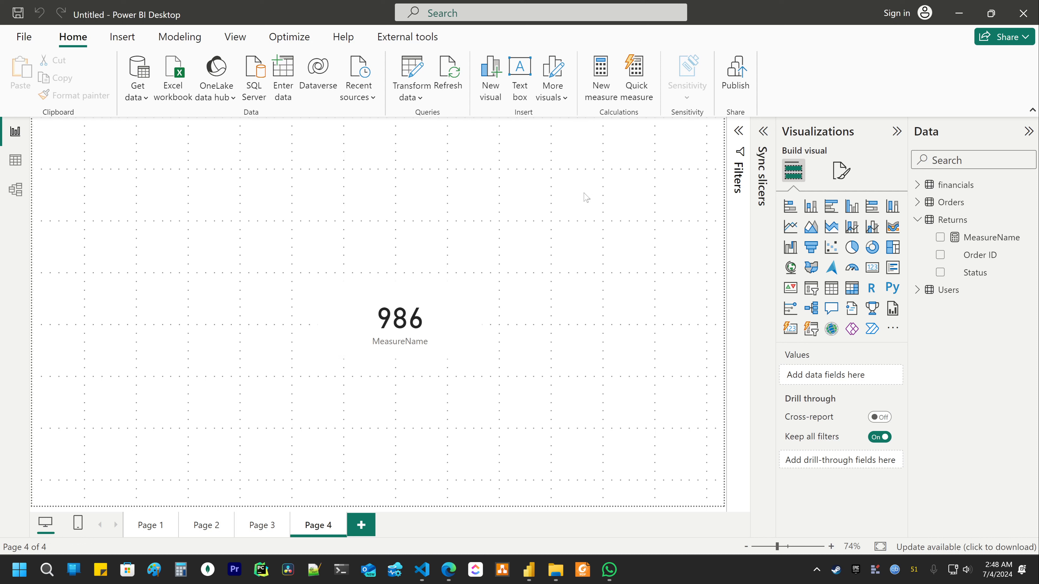
# Copy the MeasureName card from Page 4 and paste it onto Page 1.
pyautogui.click(393, 339)
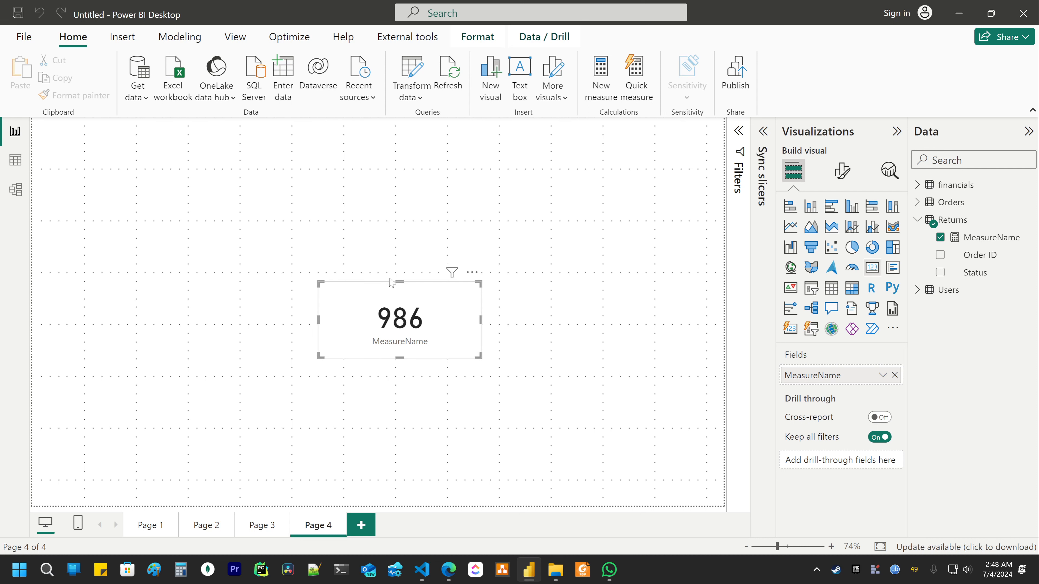
pyautogui.rightClick(422, 296)
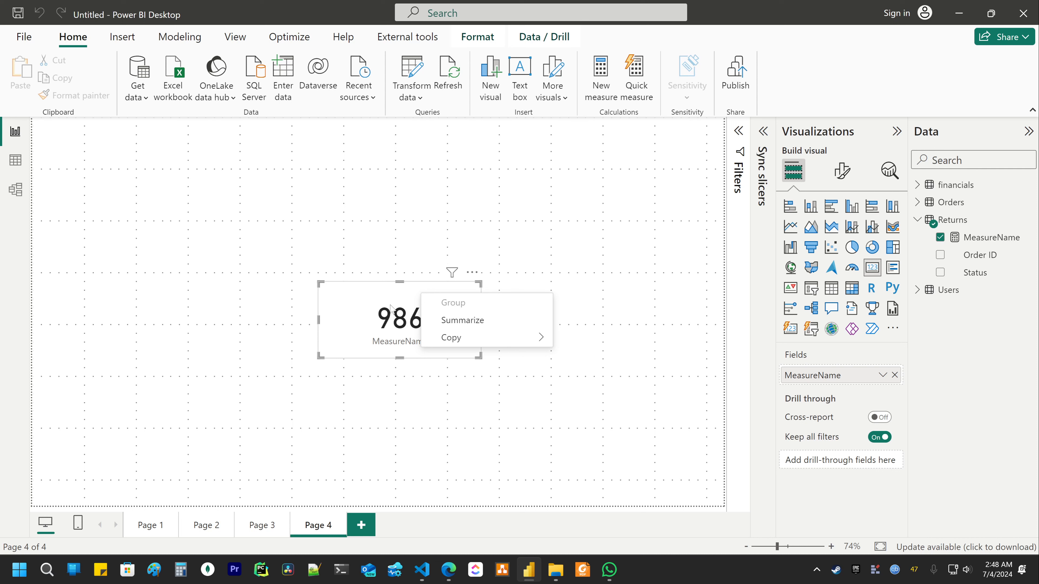
pyautogui.click(333, 339)
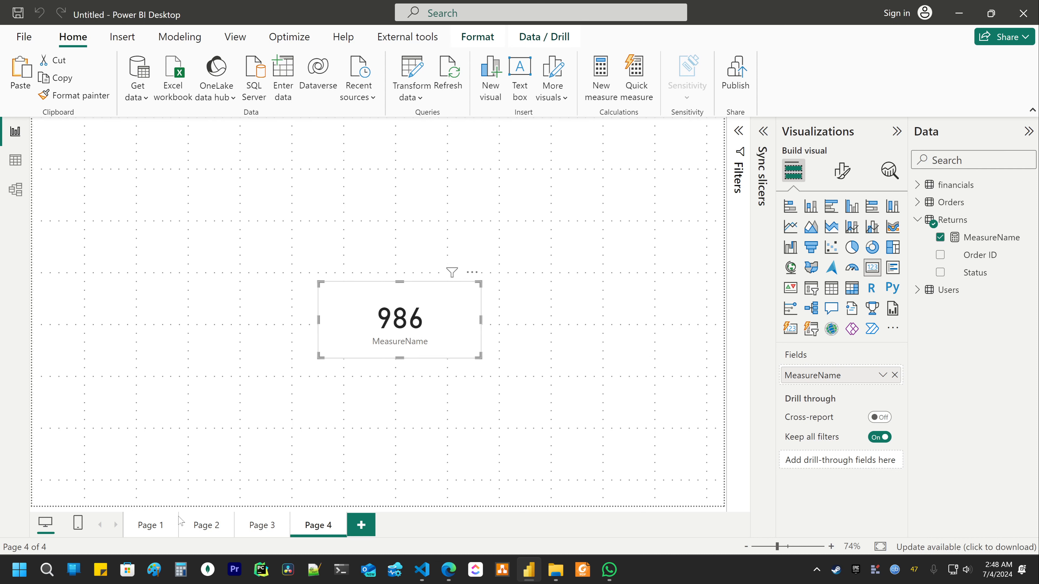
pyautogui.click(155, 525)
pyautogui.hotkey('ctrl', 'v')
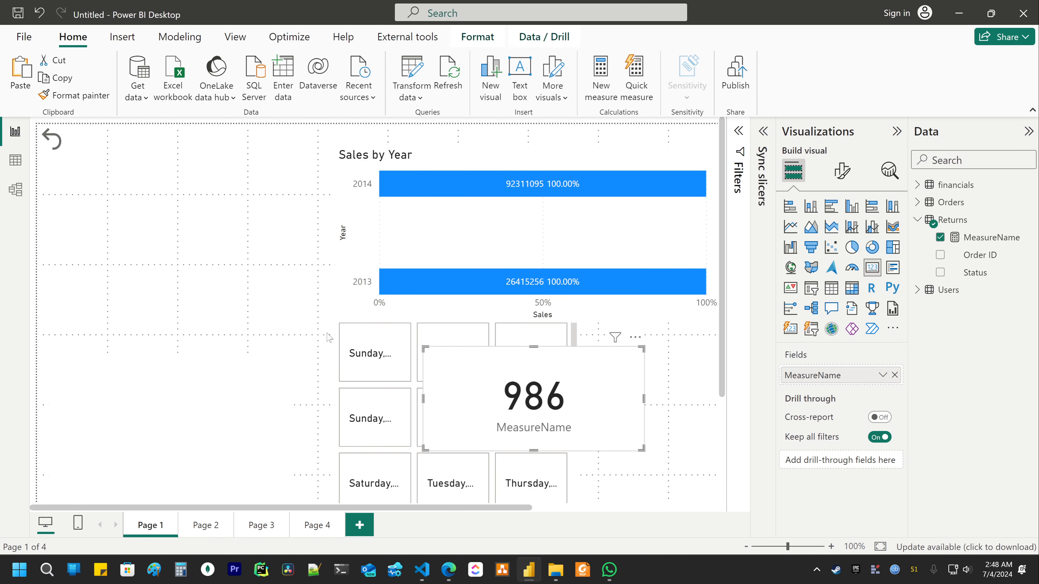
# Move the MeasureName card into the empty space beside the Sales by Year chart and test cross-filtering with the 2014 and 2013 bars.
pyautogui.moveTo(583, 404); pyautogui.dragTo(215, 245)
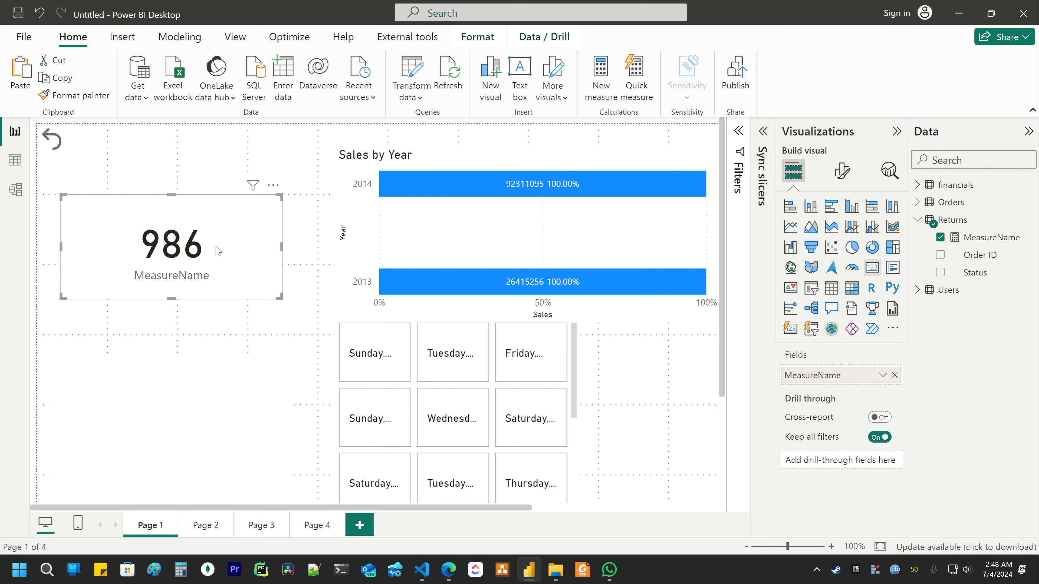
pyautogui.click(484, 183)
pyautogui.click(477, 182)
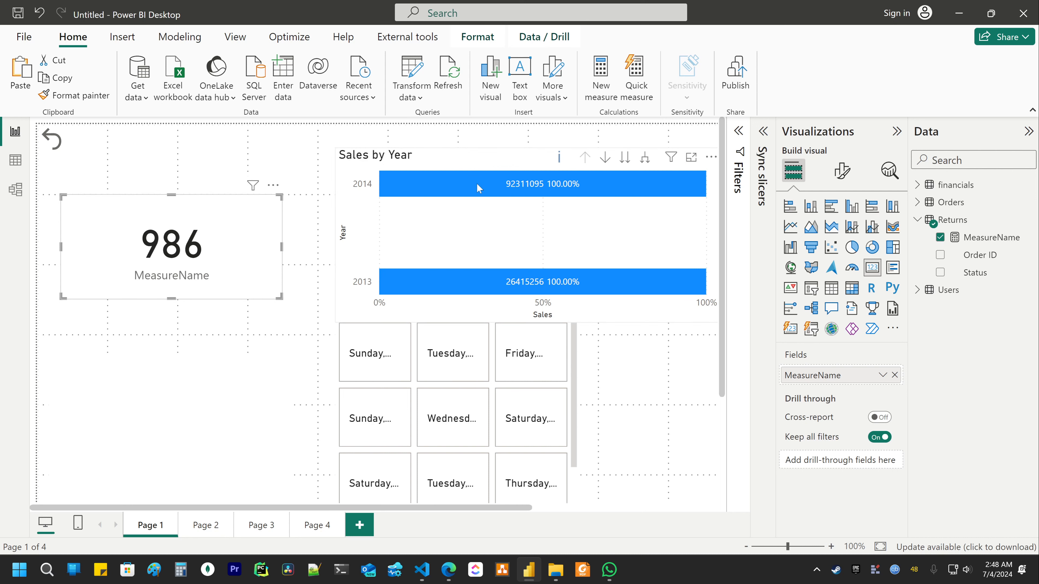
pyautogui.click(473, 273)
pyautogui.click(450, 186)
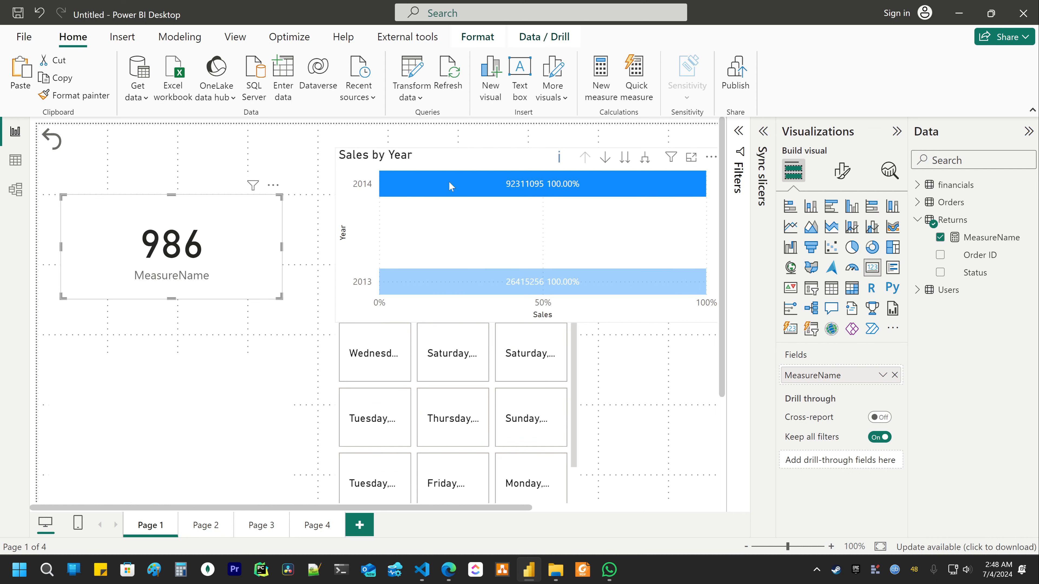
pyautogui.click(459, 290)
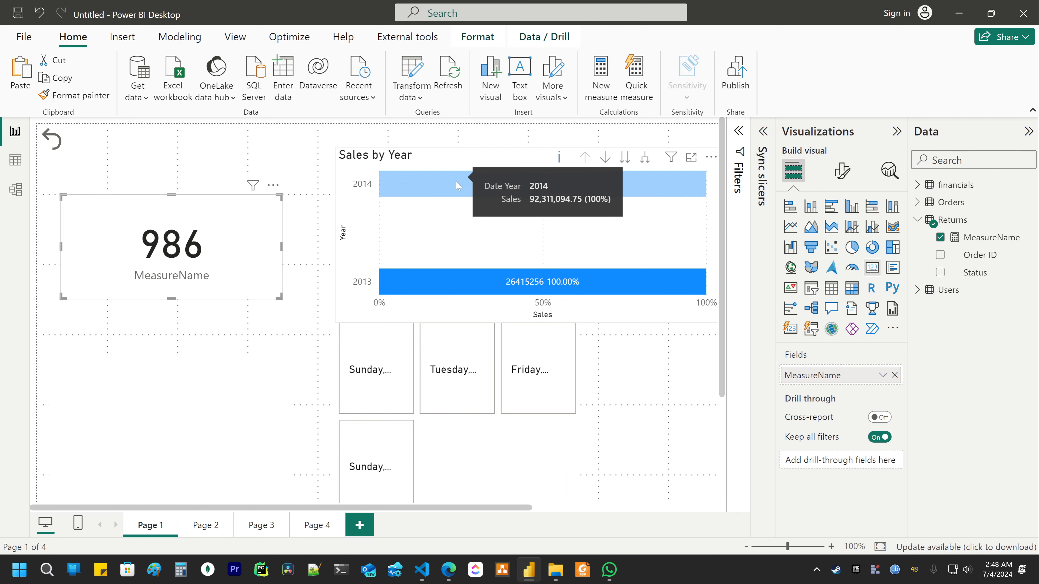
pyautogui.click(450, 189)
pyautogui.click(464, 292)
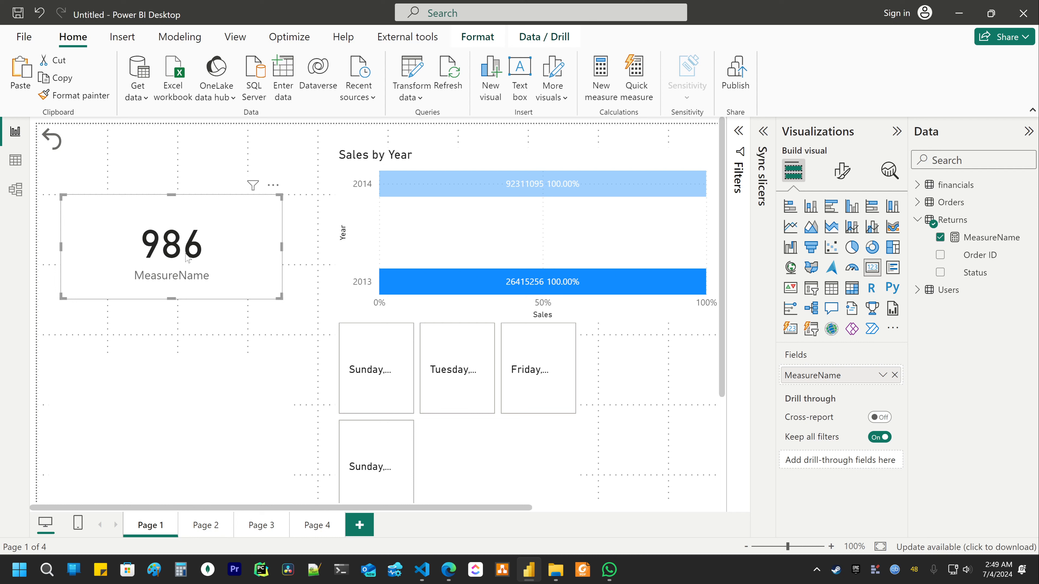
# Compare the source tables behind the Sales by Year chart and the MeasureName card, including the table referenced in the measure's formula.
pyautogui.click(430, 236)
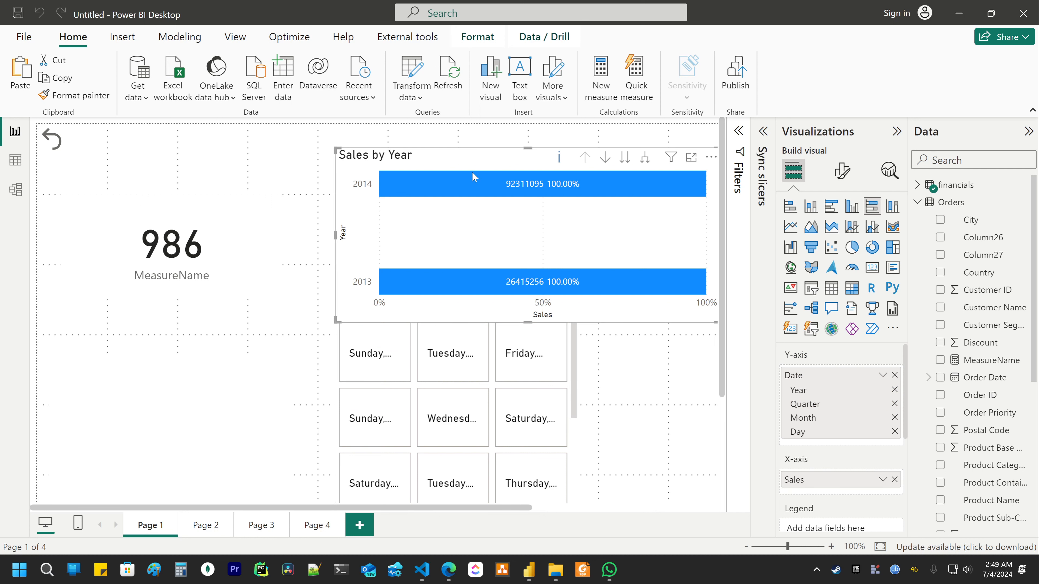
pyautogui.click(437, 220)
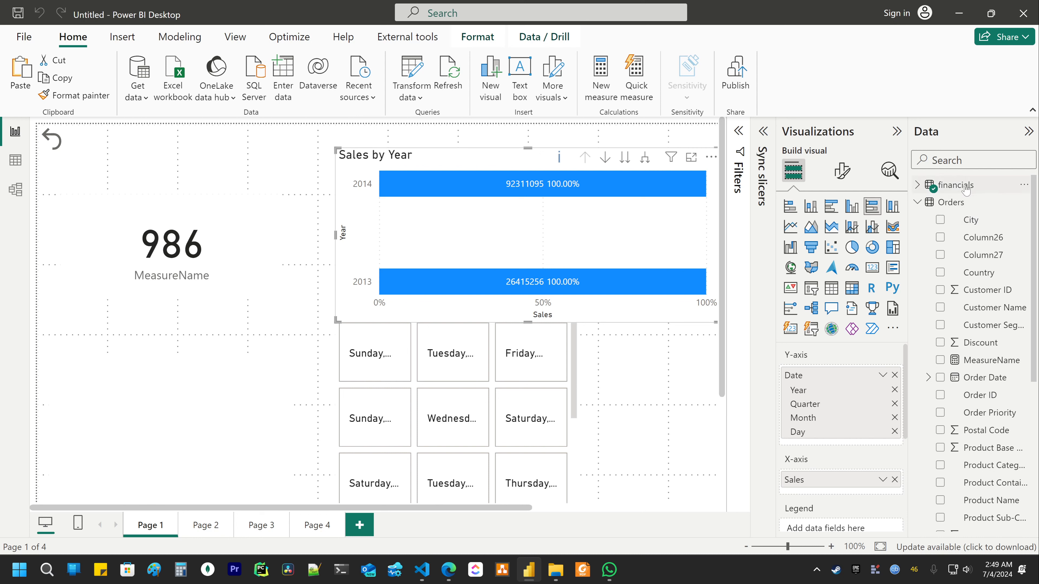
pyautogui.click(930, 187)
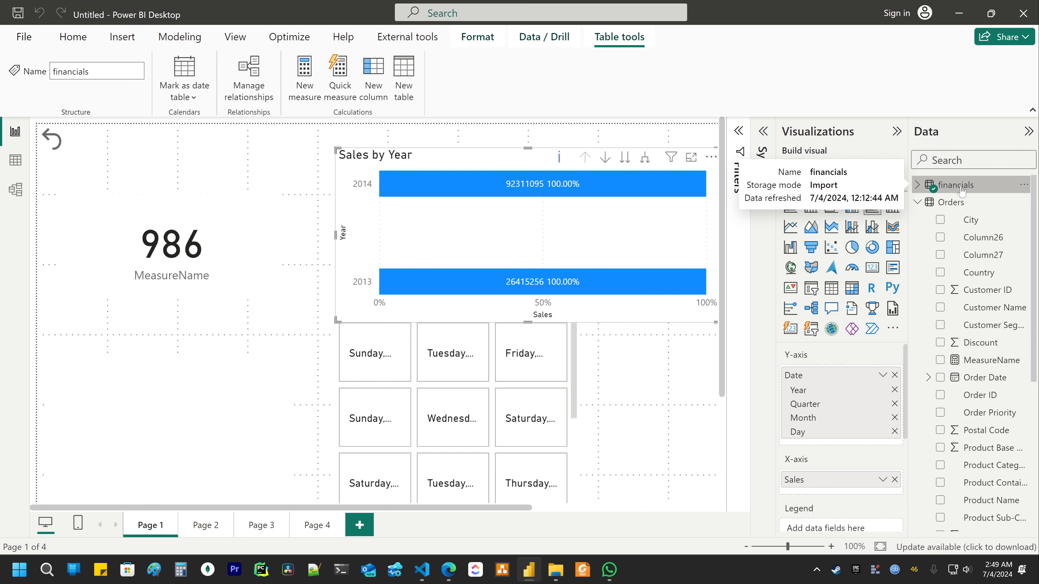
pyautogui.click(203, 246)
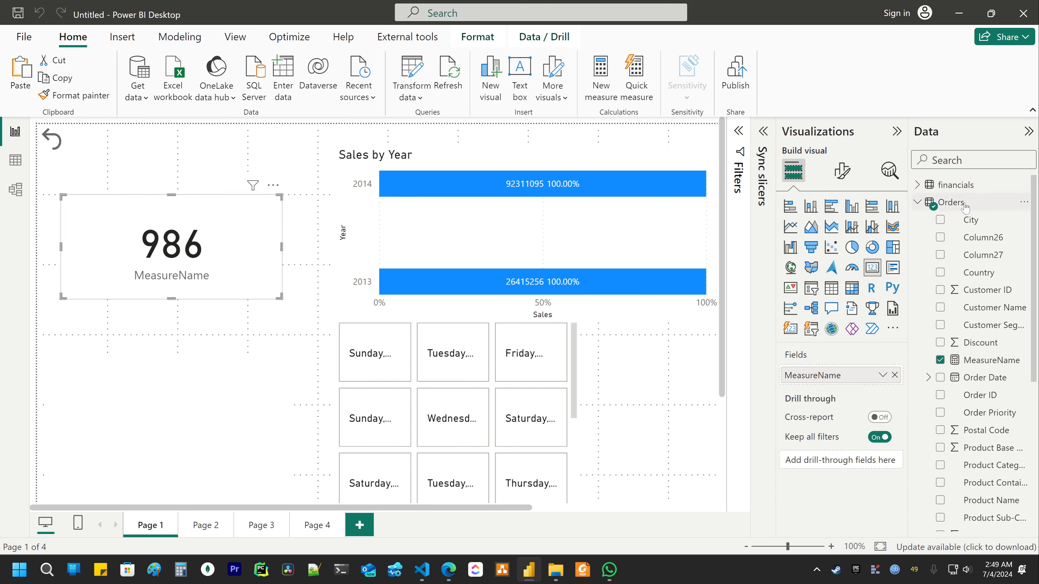
pyautogui.moveTo(965, 207)
pyautogui.click(990, 360)
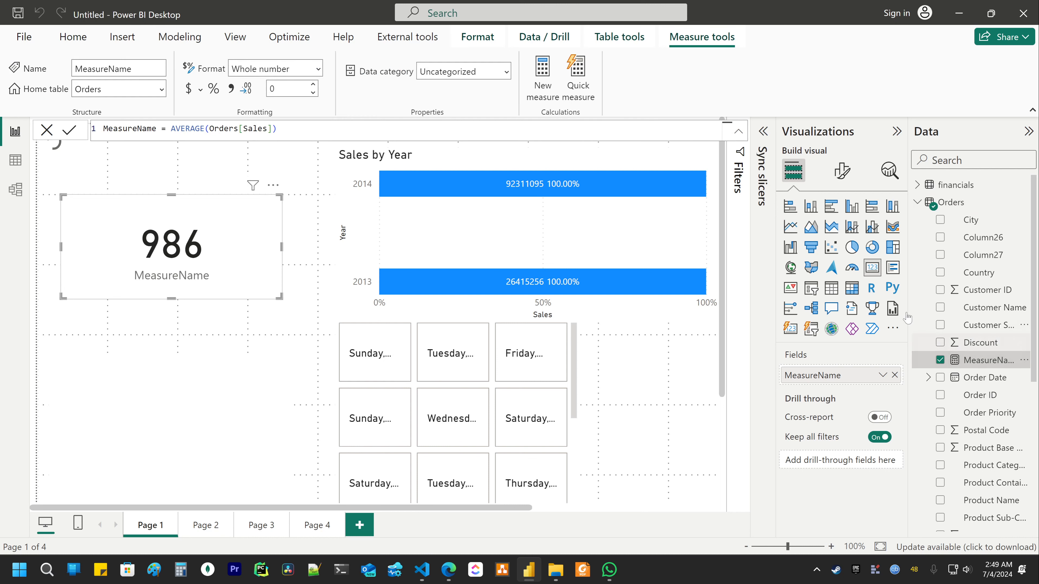
pyautogui.doubleClick(212, 129)
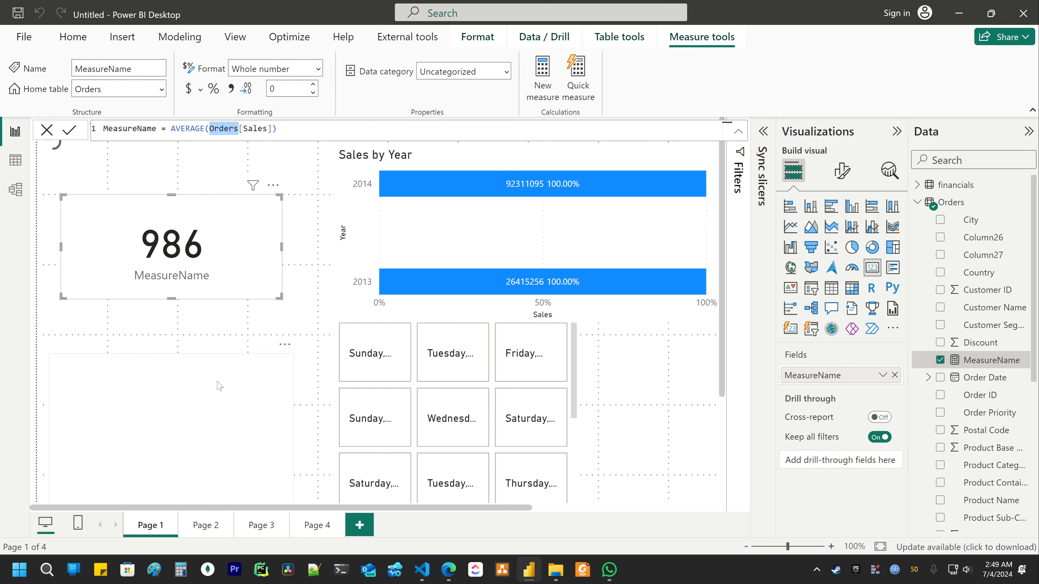
# Replace the Sales by Year chart's fields with Order Date on the Y-axis and Sales on the X-axis, both from the Orders table.
pyautogui.click(512, 237)
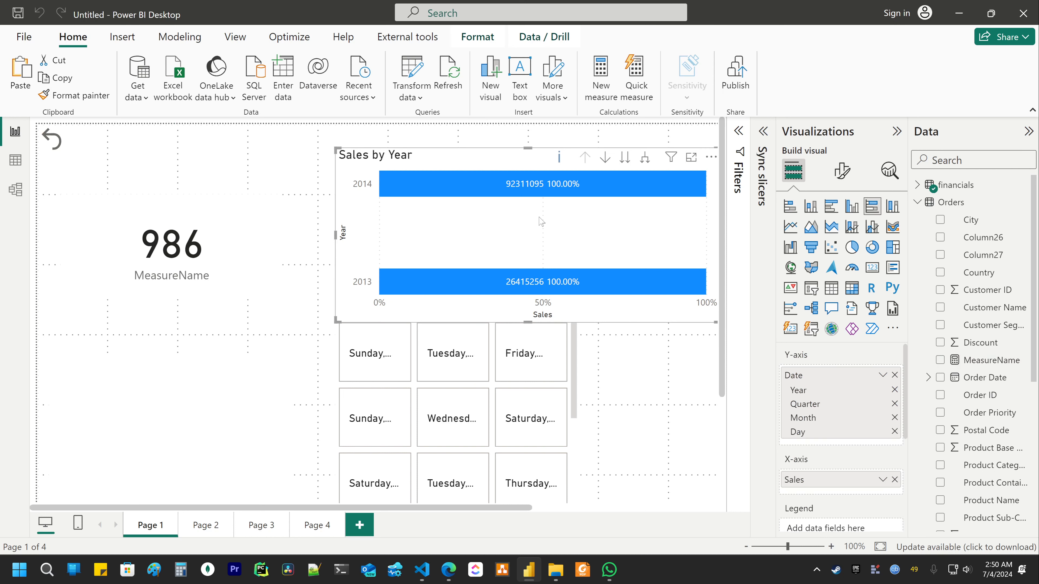
pyautogui.click(894, 375)
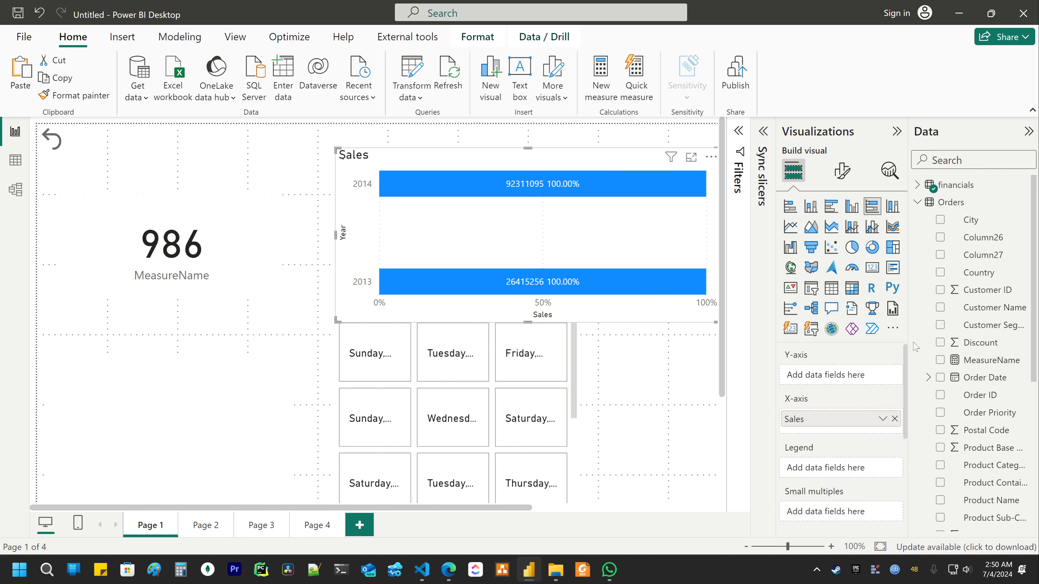
pyautogui.click(950, 205)
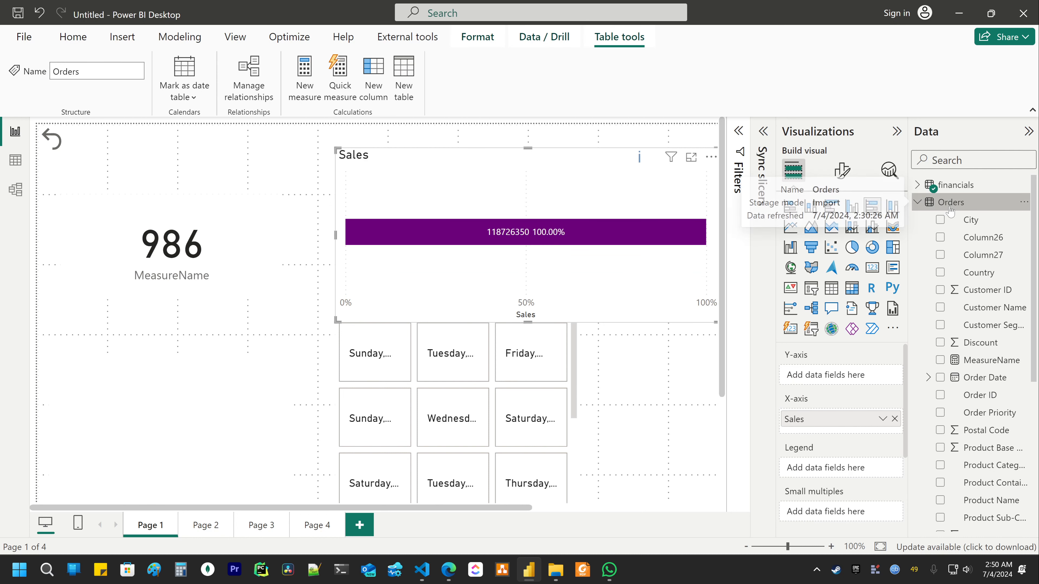
pyautogui.click(940, 377)
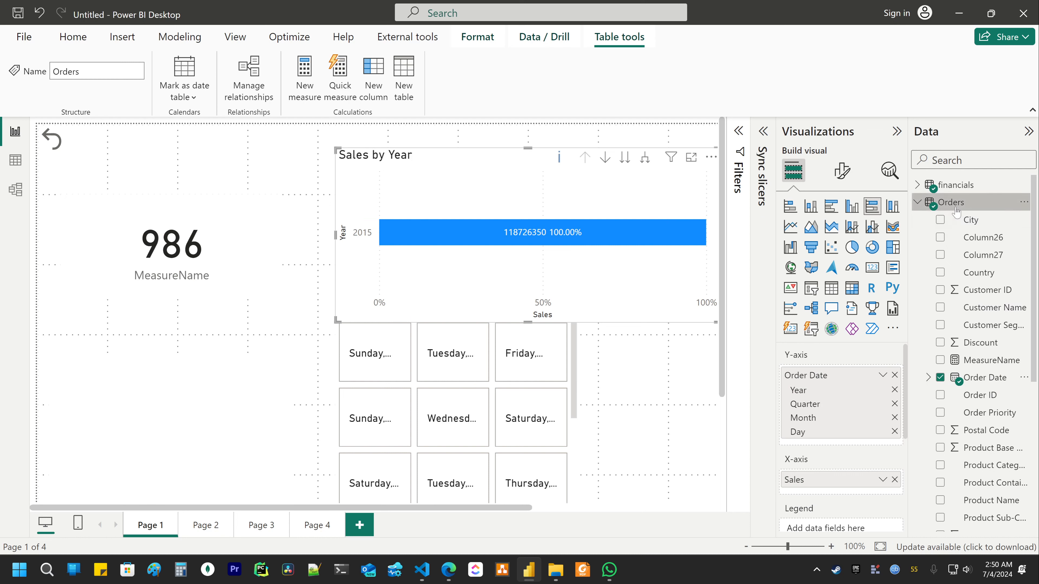
pyautogui.click(894, 480)
pyautogui.scroll(-5, 1005, 334)
pyautogui.click(940, 363)
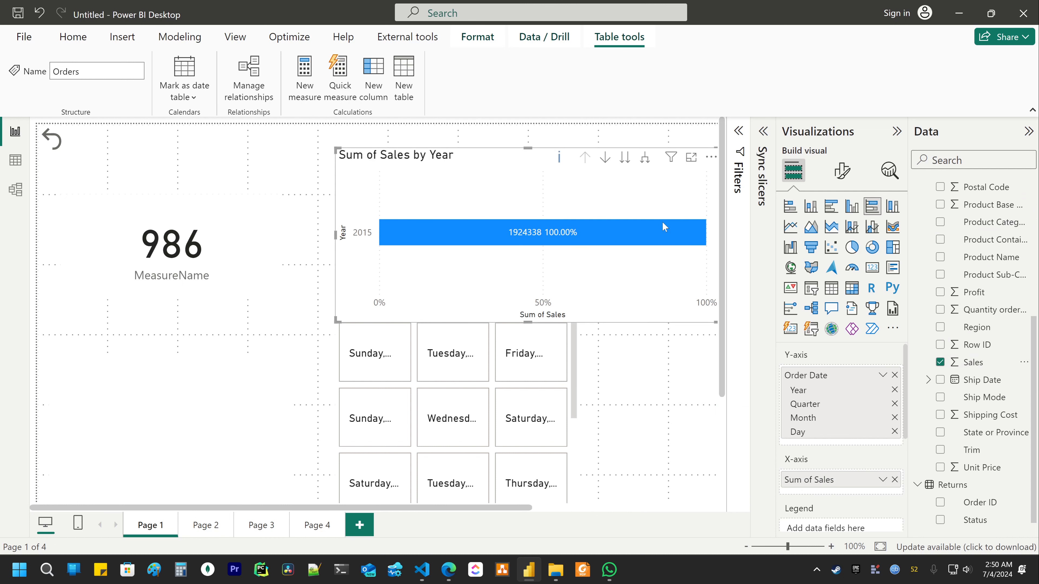
# Turn on drill mode for the sales chart and expand its date hierarchy down to the Month level.
pyautogui.click(604, 157)
pyautogui.click(624, 158)
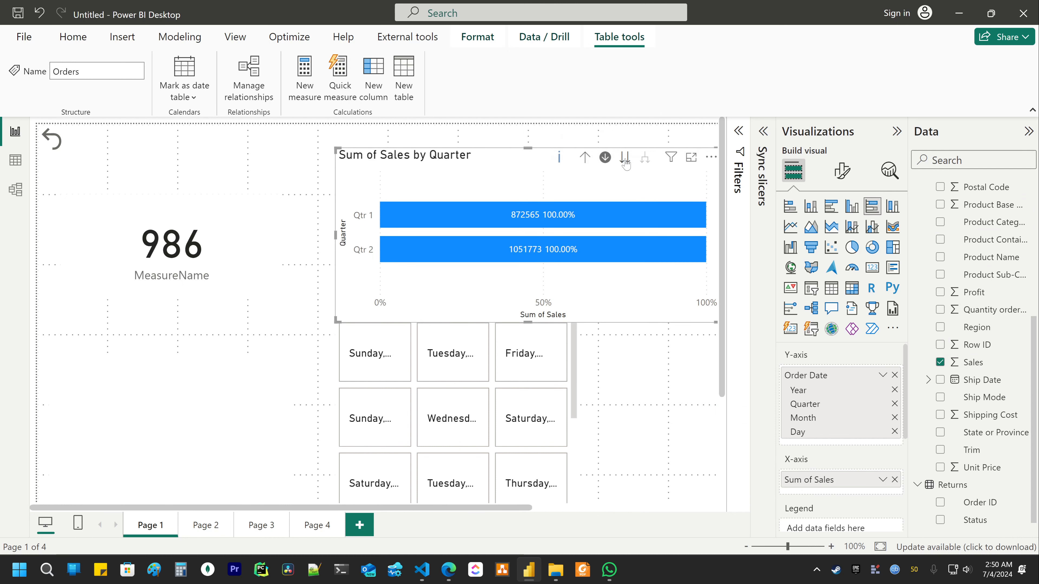
pyautogui.click(624, 158)
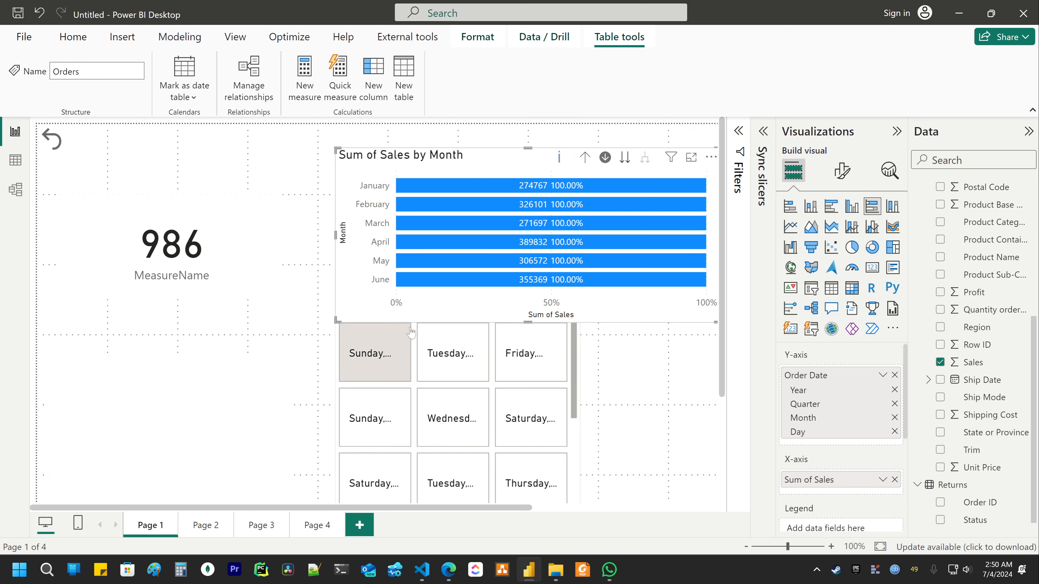
# Drill into January and April in turn to check how the MeasureName card responds, and drill back up to the Quarter level.
pyautogui.click(439, 183)
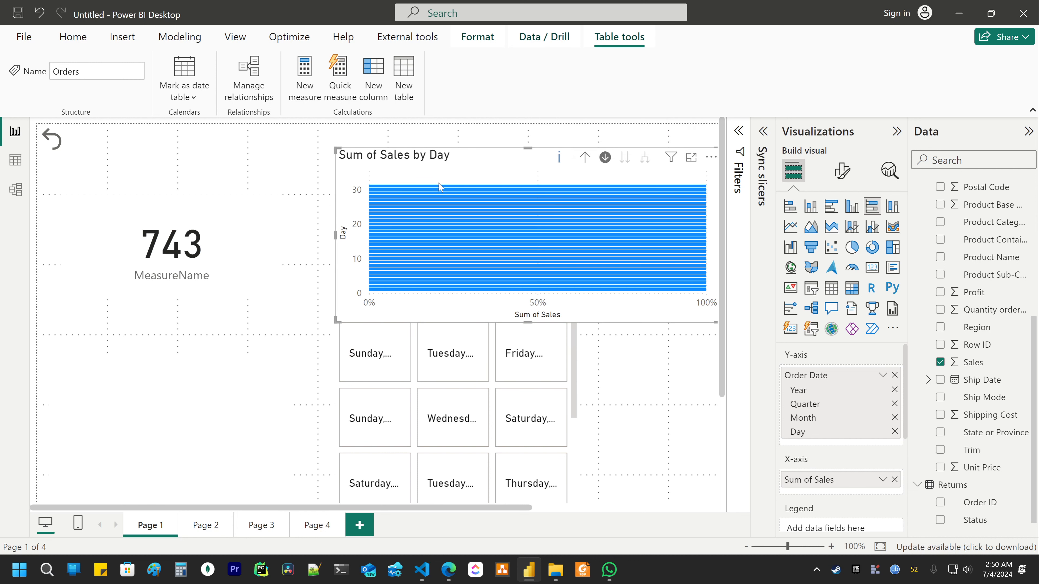
pyautogui.click(585, 158)
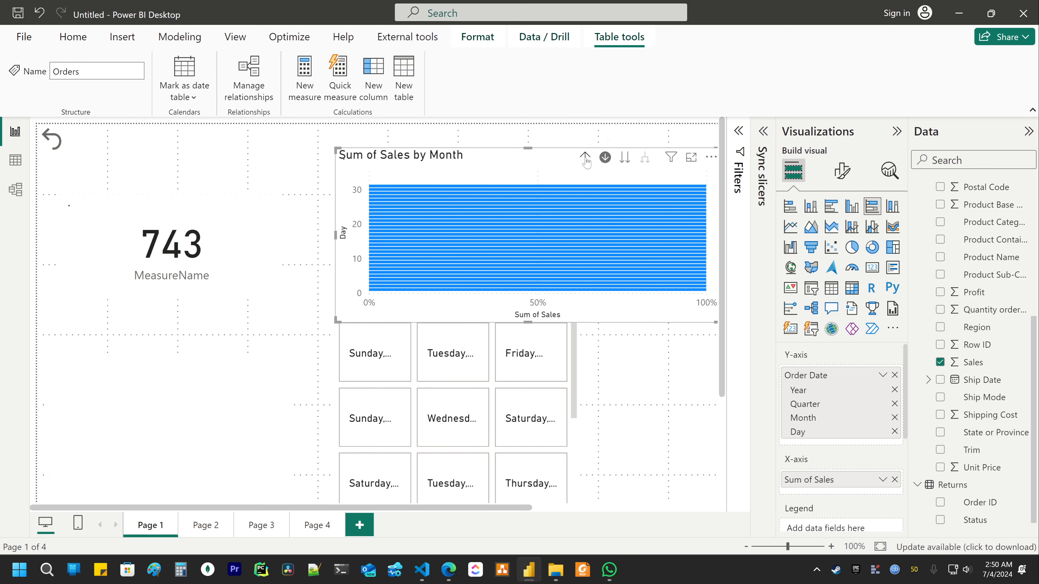
pyautogui.click(446, 244)
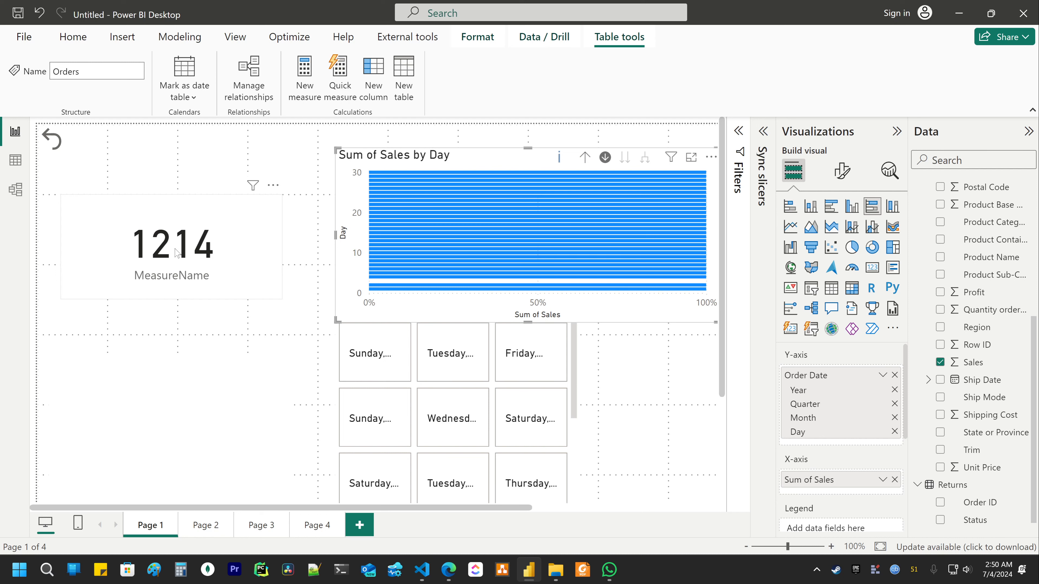
pyautogui.click(584, 160)
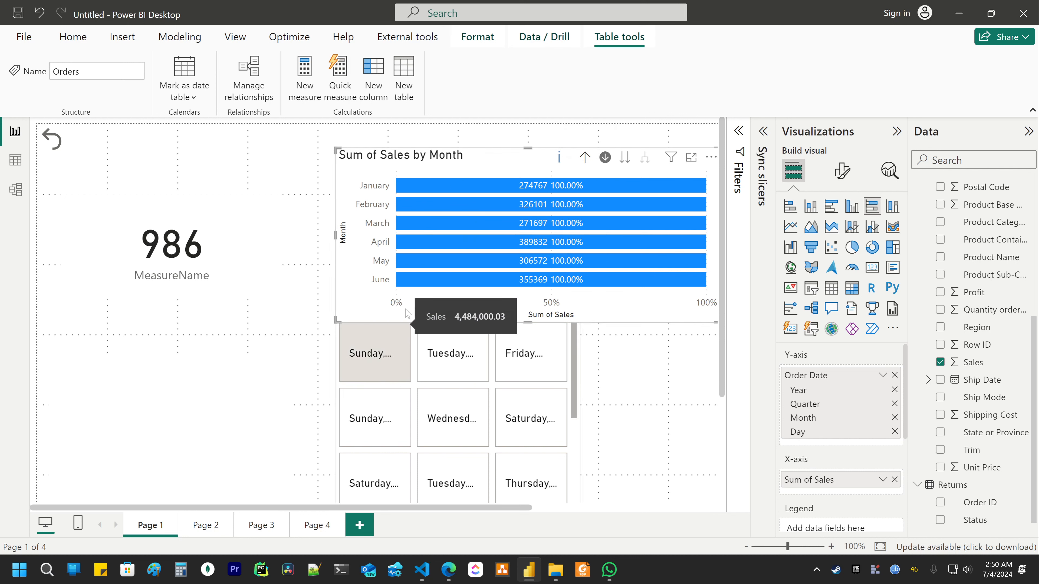
pyautogui.click(585, 157)
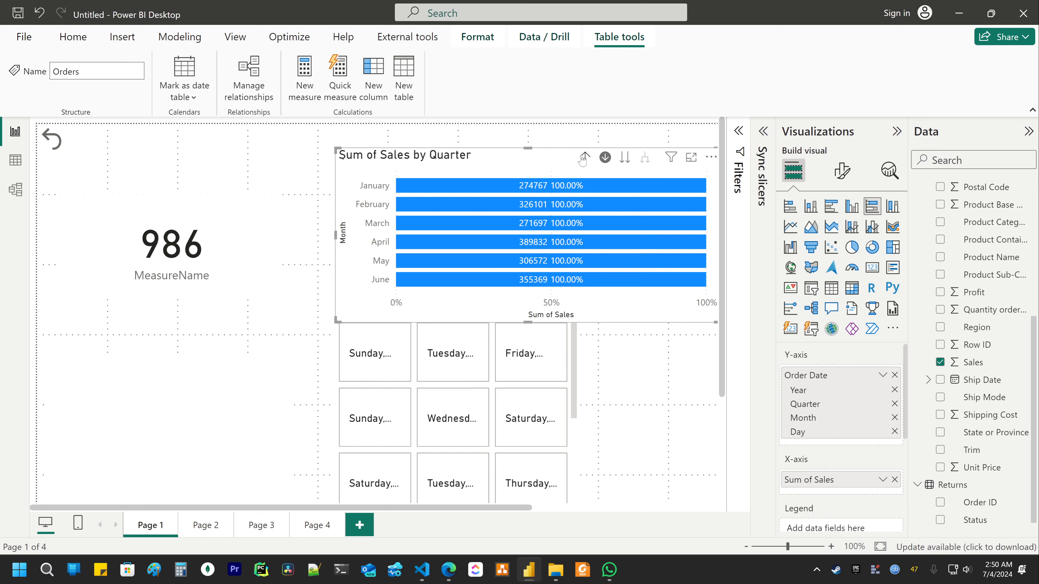